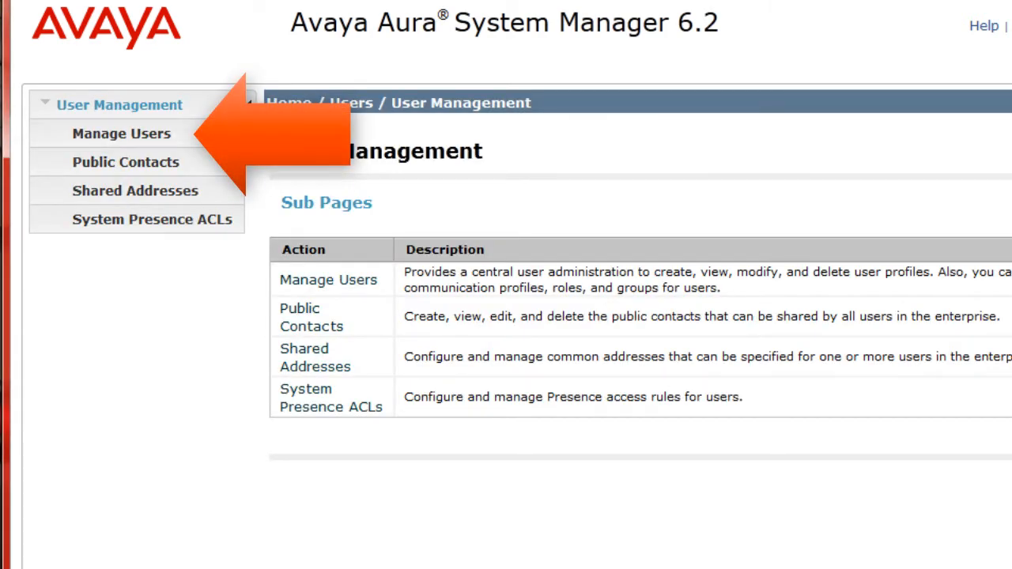
# Create a new user in Manage Users with last name Test, first name Test and the user's login name
pyautogui.click(328, 279)
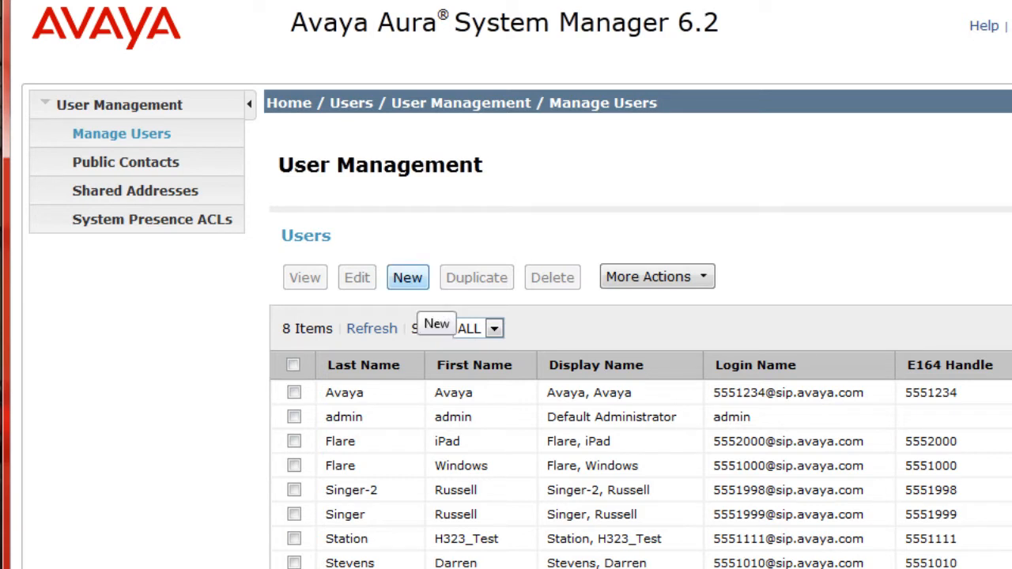
pyautogui.click(407, 278)
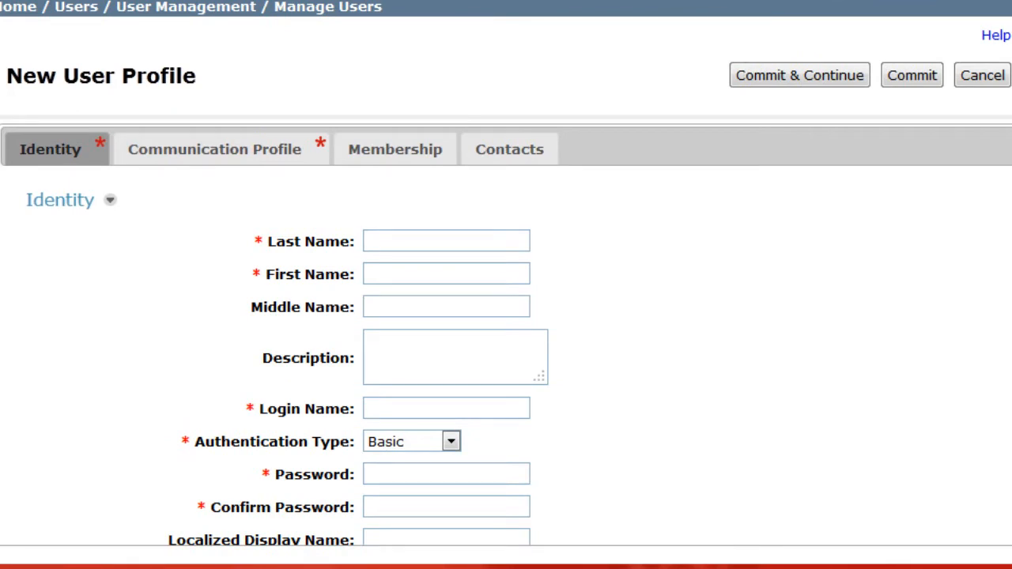
pyautogui.write('Test')
pyautogui.press('Tab')
pyautogui.write('Test')
pyautogui.press('Tab')
pyautogui.press('Tab')
pyautogui.press('Tab')
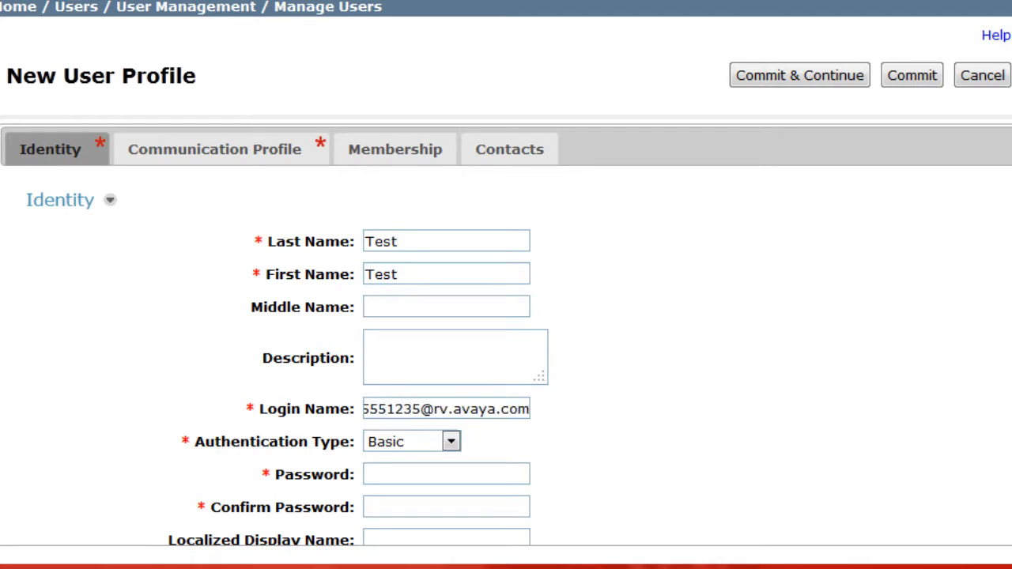
# Enter and confirm the account password, and set the time zone to (-6:0)Mountain Time (US & Canada); Chihuahua, La Paz
pyautogui.press('Tab')
pyautogui.press('Tab')
pyautogui.write('123456789')
pyautogui.press('Tab')
pyautogui.write('12345678')
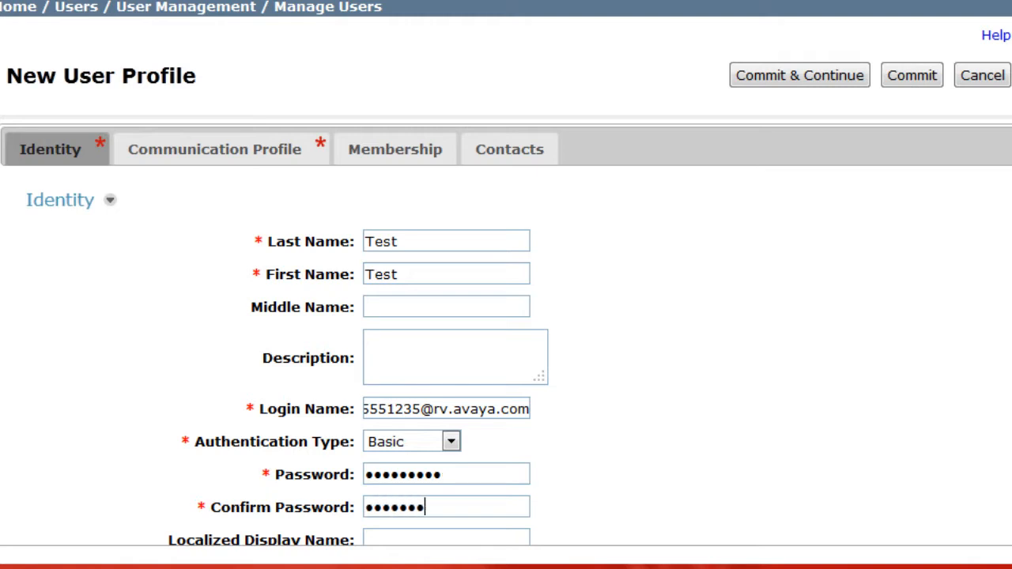
pyautogui.write('9')
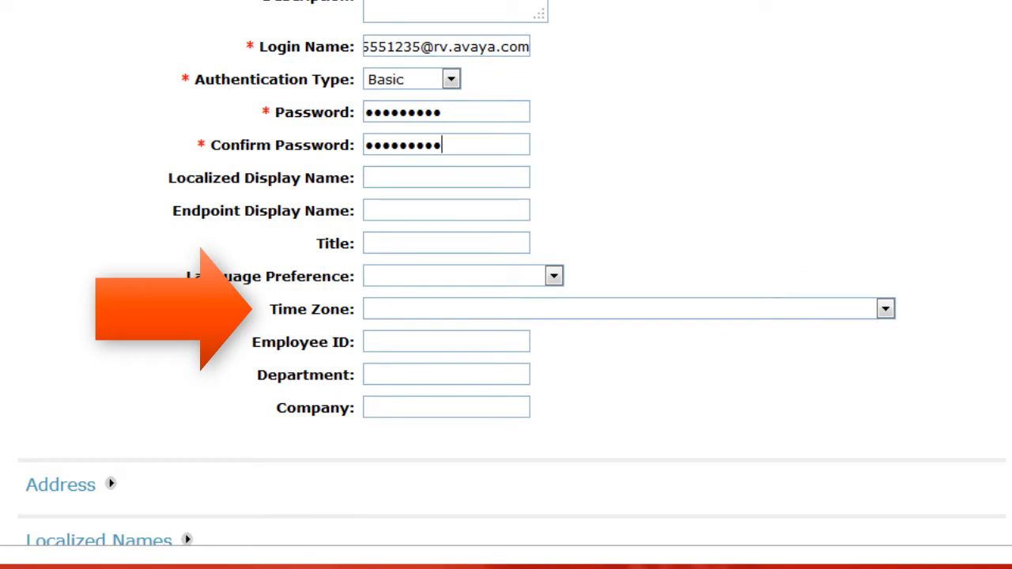
pyautogui.click(885, 309)
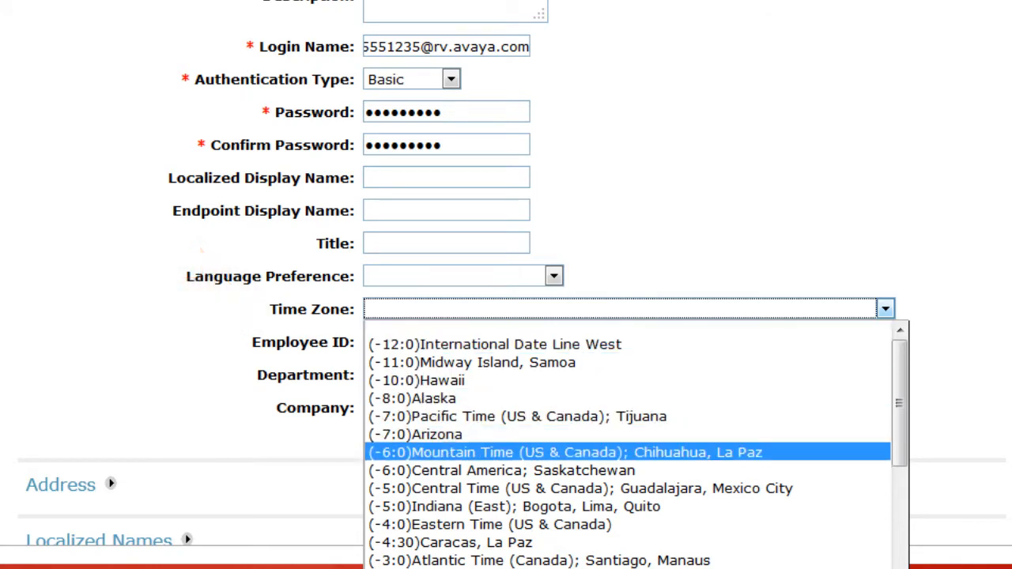
pyautogui.click(566, 453)
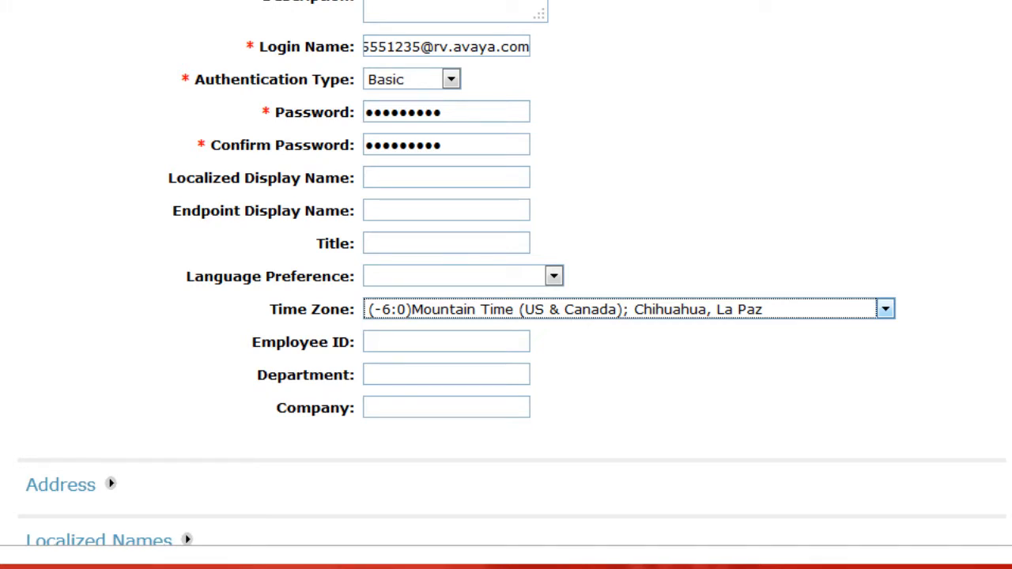
# Enter and confirm the communication profile password in the new user's Communication Profile
pyautogui.scroll(5, 506, 285)
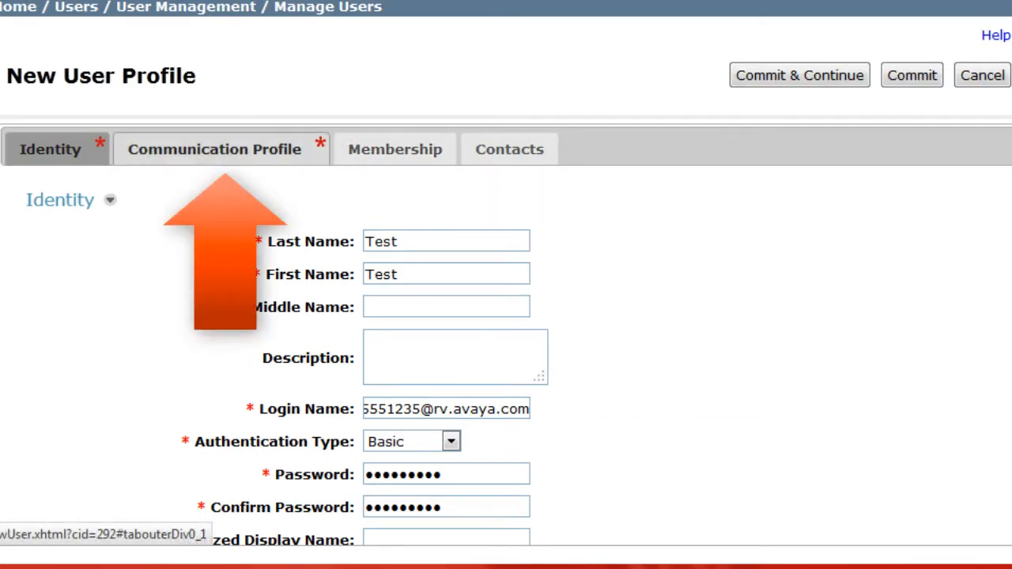
pyautogui.click(215, 148)
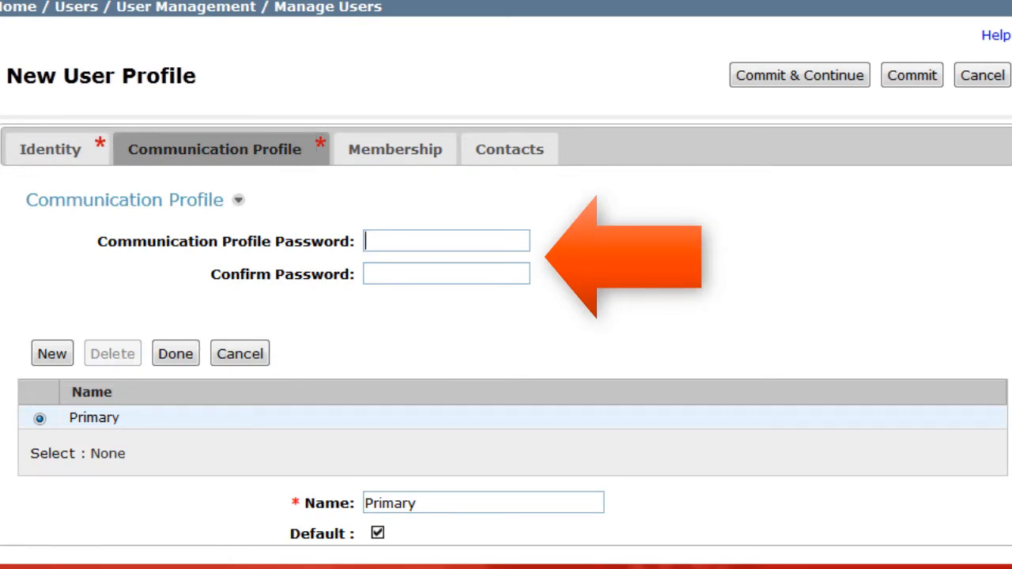
pyautogui.write('•••••••')
pyautogui.press('Tab')
pyautogui.write('••••')
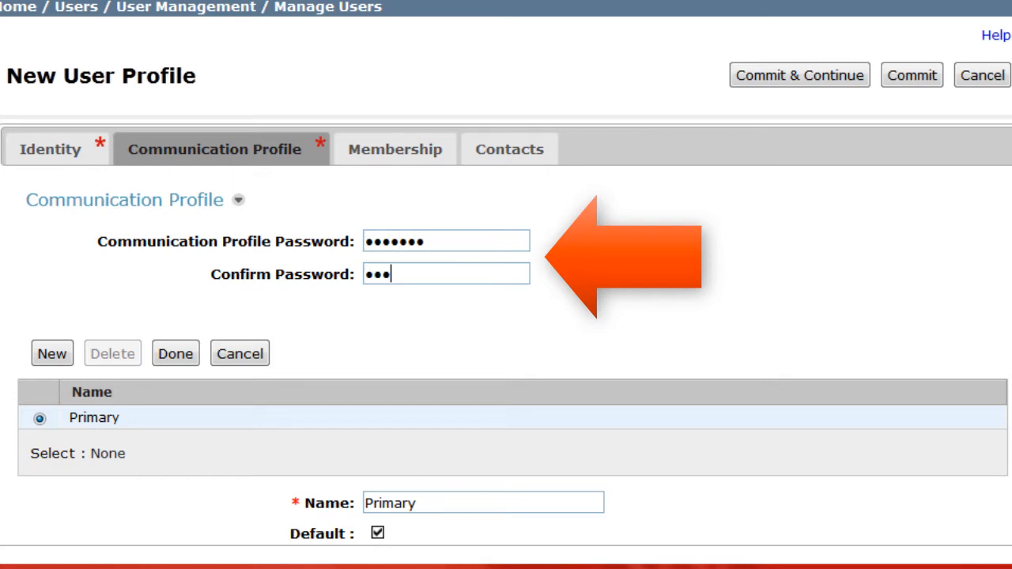
pyautogui.write('•••')
# Add an Avaya SIP communication address using the user's extension number as handle and the domain sip.avaya.com
pyautogui.scroll(-3, 506, 316)
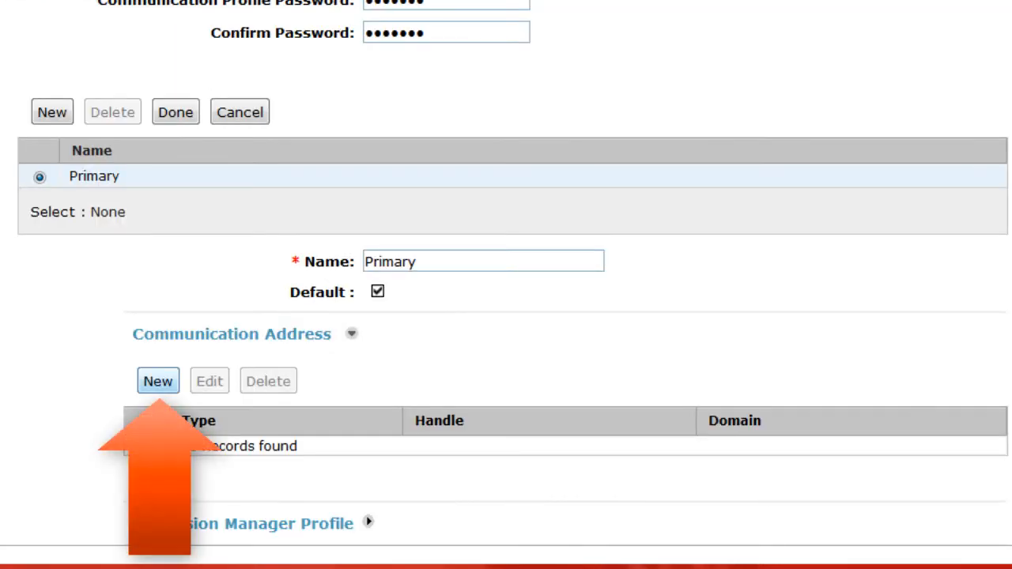
pyautogui.click(158, 381)
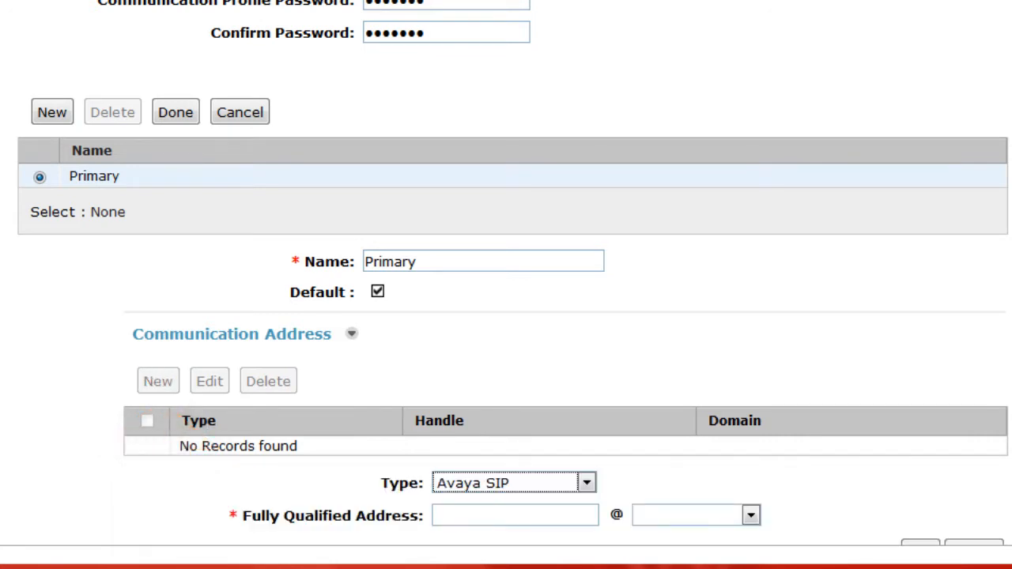
pyautogui.scroll(-3, 506, 316)
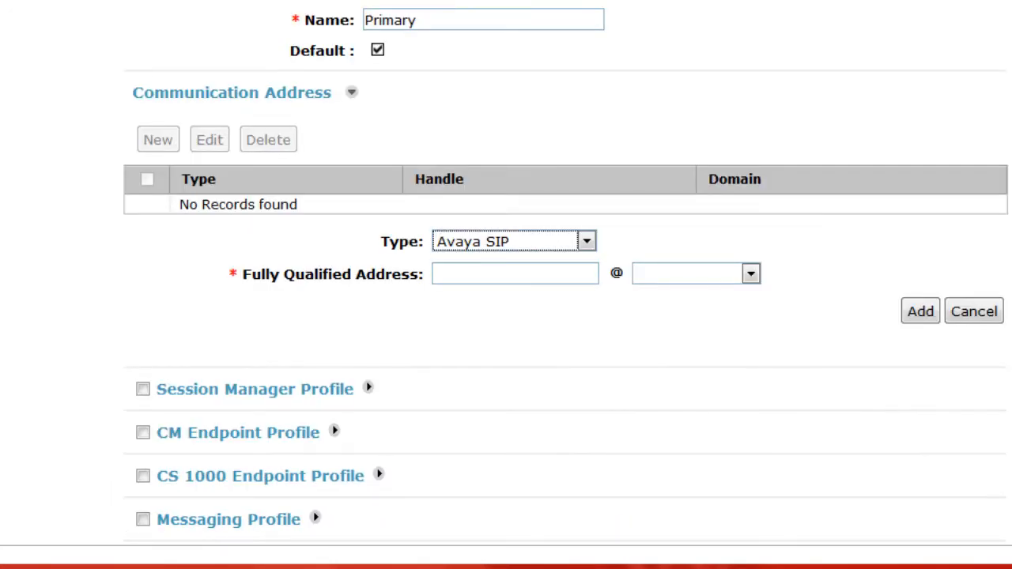
pyautogui.click(515, 274)
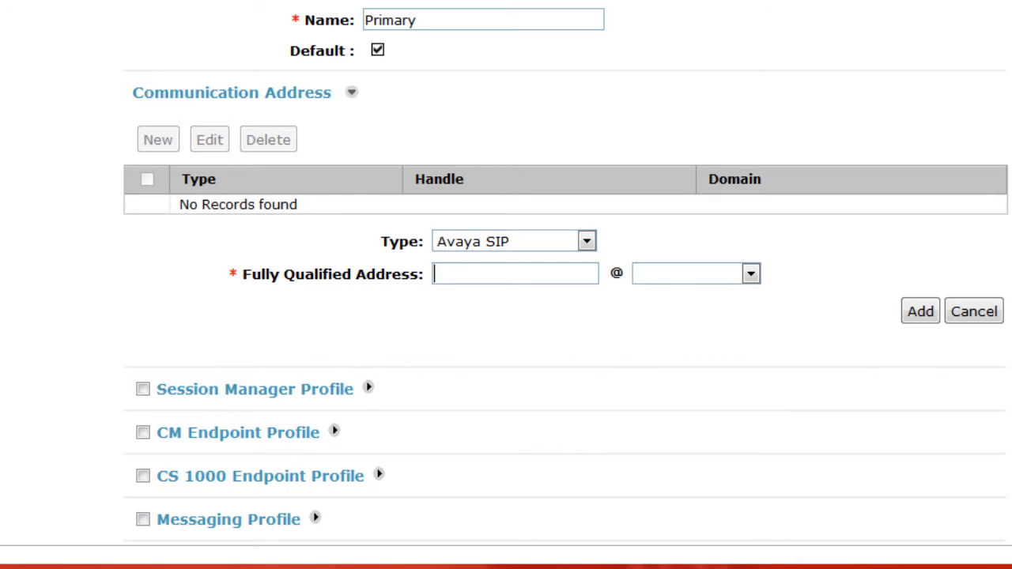
pyautogui.write('5551235')
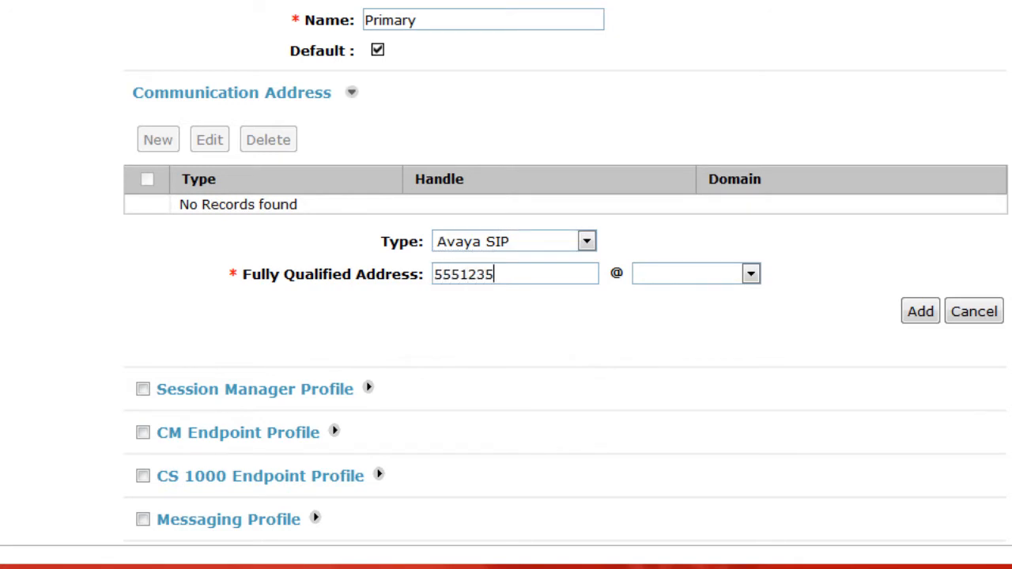
pyautogui.press('Tab')
pyautogui.hotkey('alt', 'Down')
pyautogui.press('Return')
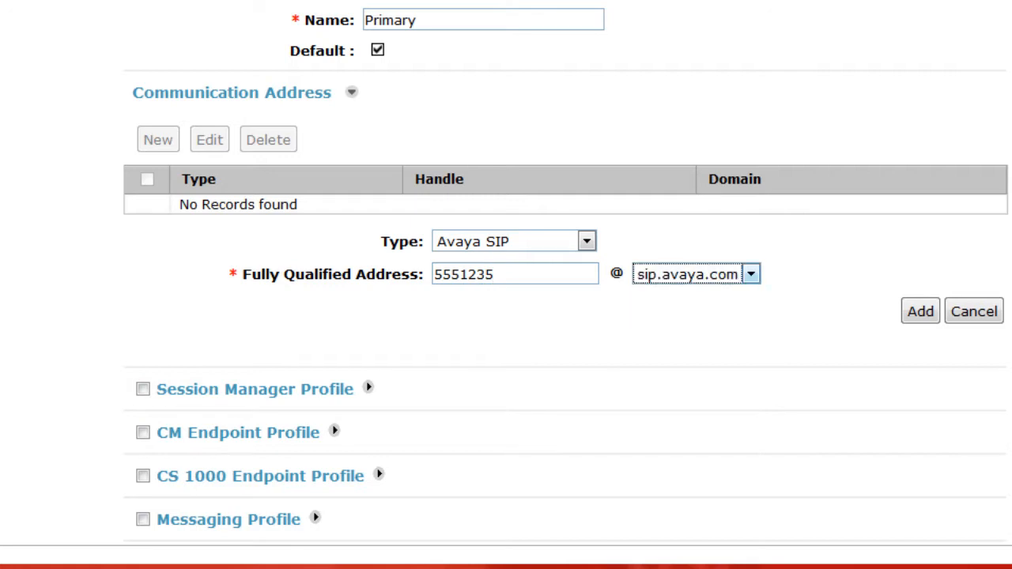
pyautogui.press('Tab')
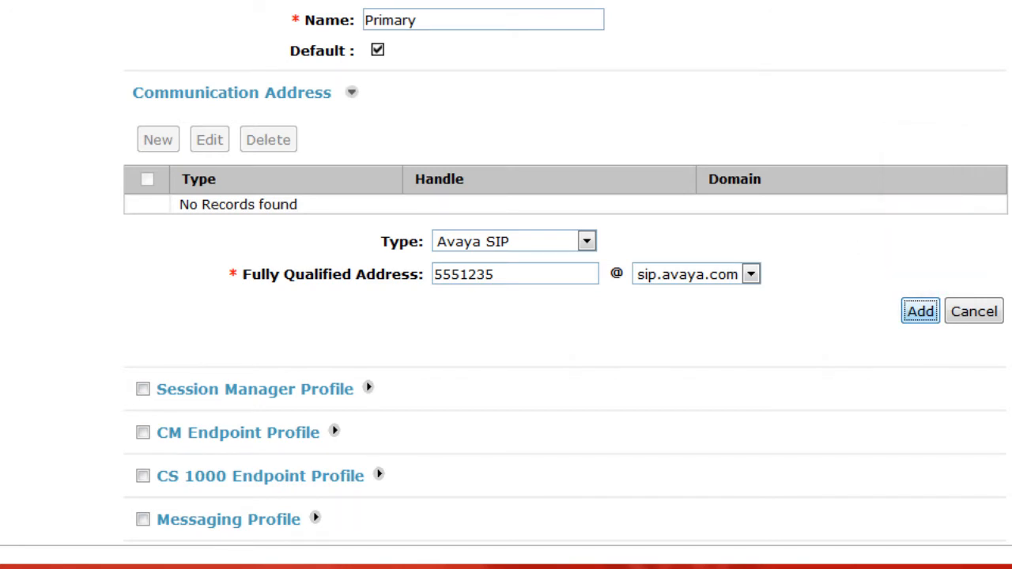
pyautogui.click(921, 311)
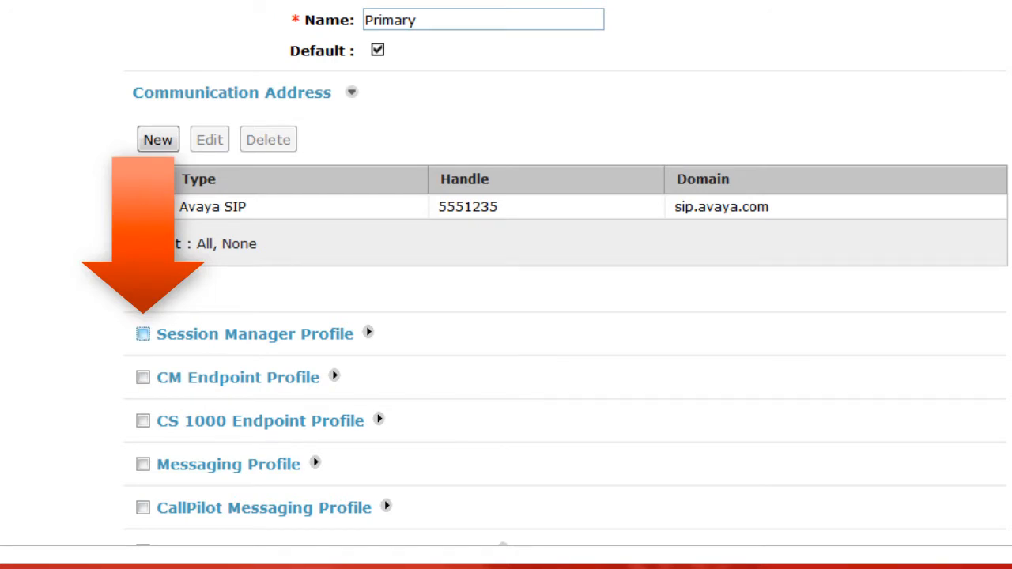
# Enable the Session Manager Profile and set its Primary Session Manager to sm-sin
pyautogui.click(143, 334)
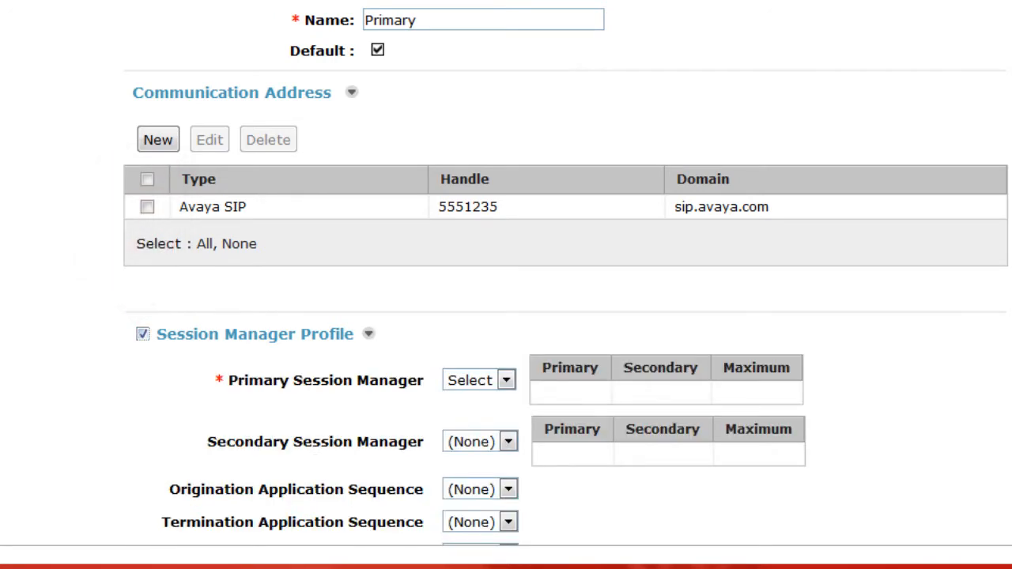
pyautogui.click(507, 381)
pyautogui.click(471, 420)
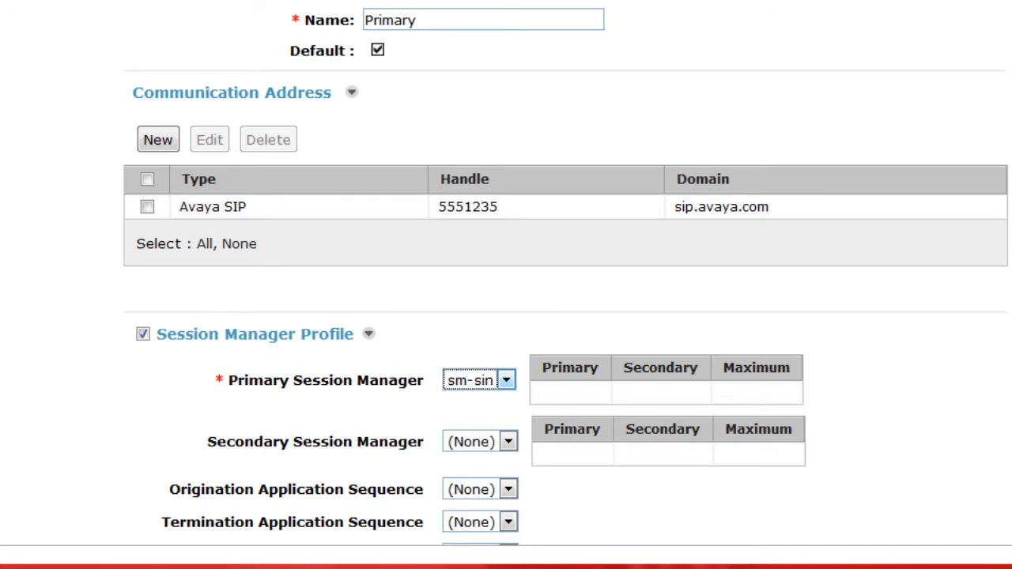
# Set the Origination and Termination Application Sequences to cm-sin and the Home Location to Westminster
pyautogui.scroll(-3, 506, 284)
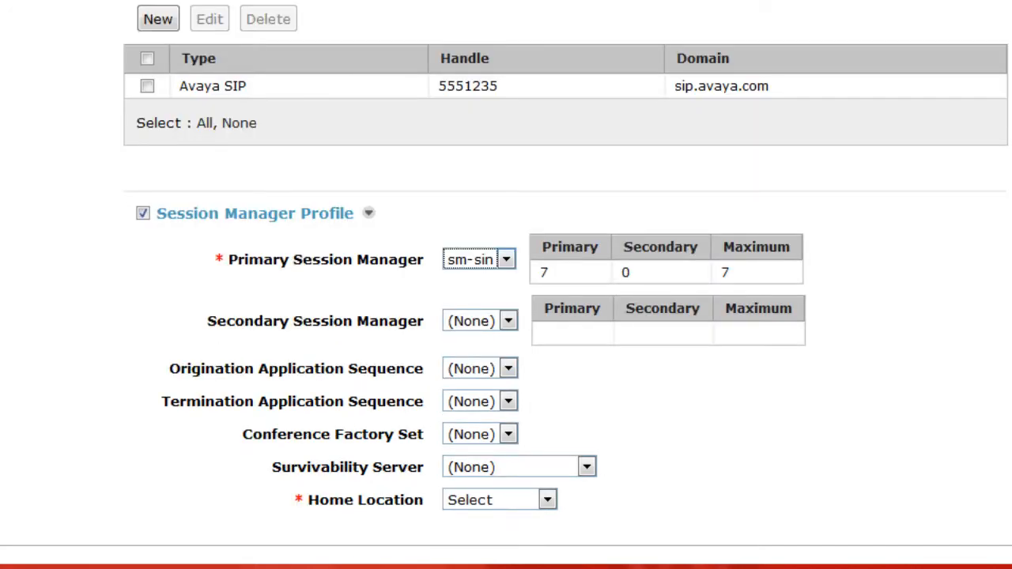
pyautogui.click(508, 368)
pyautogui.click(472, 408)
pyautogui.click(508, 401)
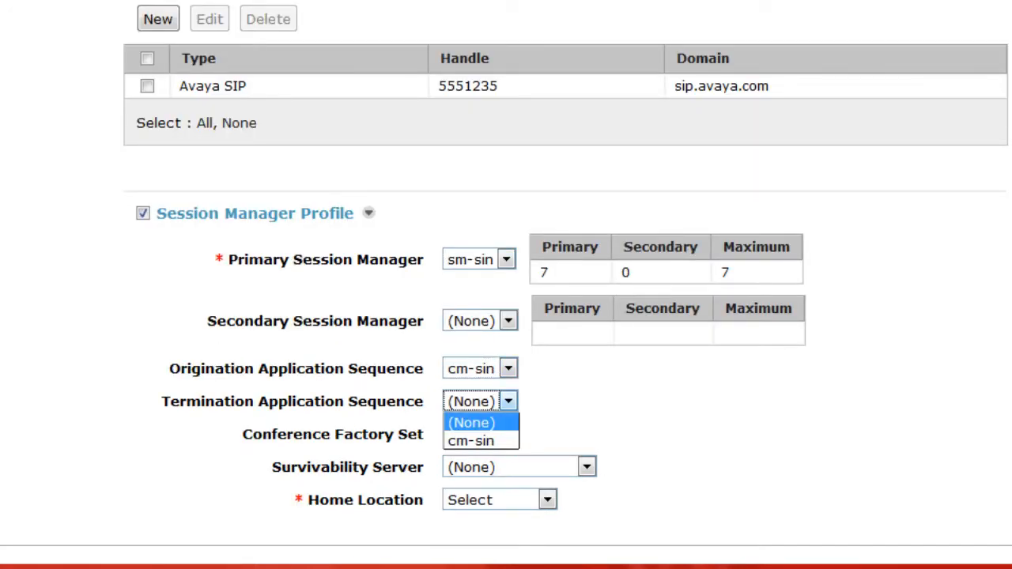
pyautogui.click(471, 440)
pyautogui.scroll(-3, 506, 284)
pyautogui.click(547, 500)
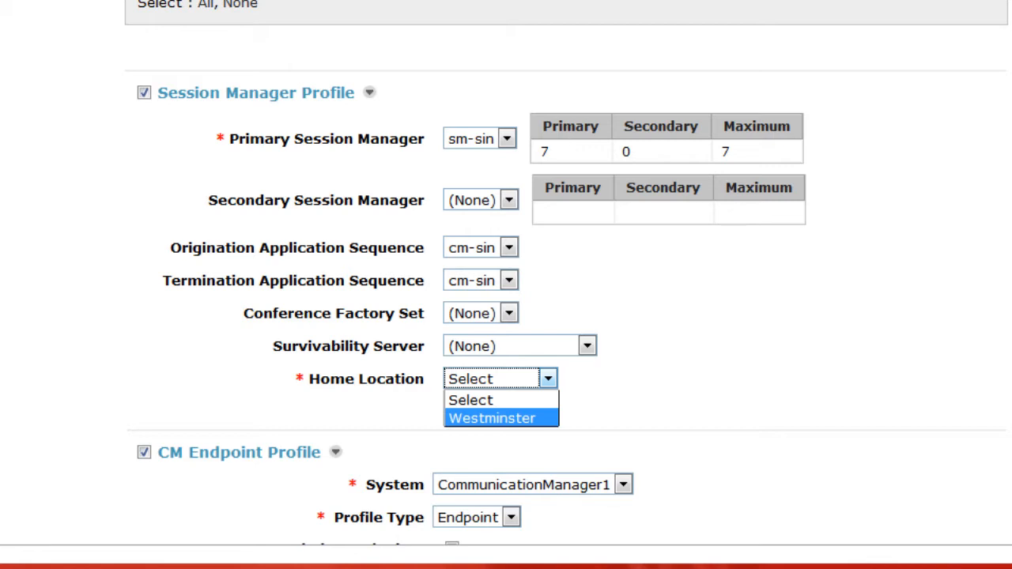
pyautogui.click(492, 418)
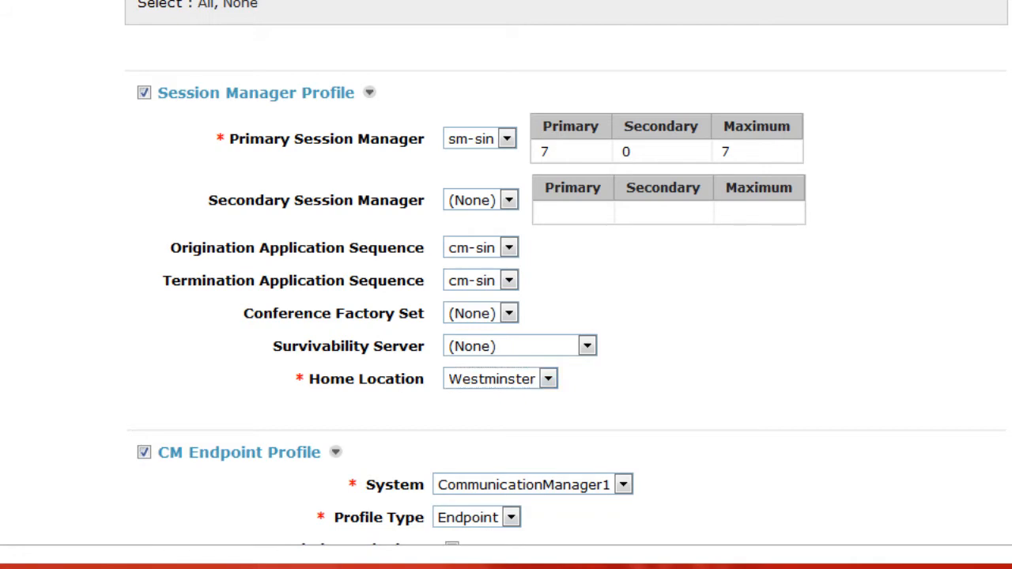
# In the CM Endpoint Profile, enter the user's extension number and choose the DEFAULT_9641SIP_CM_6_2 template
pyautogui.scroll(-3, 506, 284)
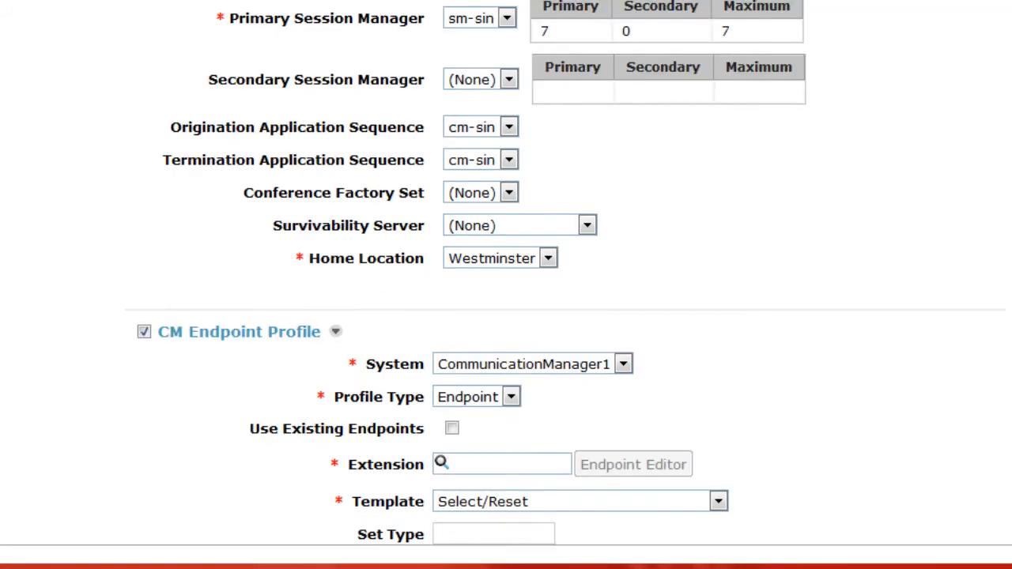
pyautogui.scroll(-3, 506, 285)
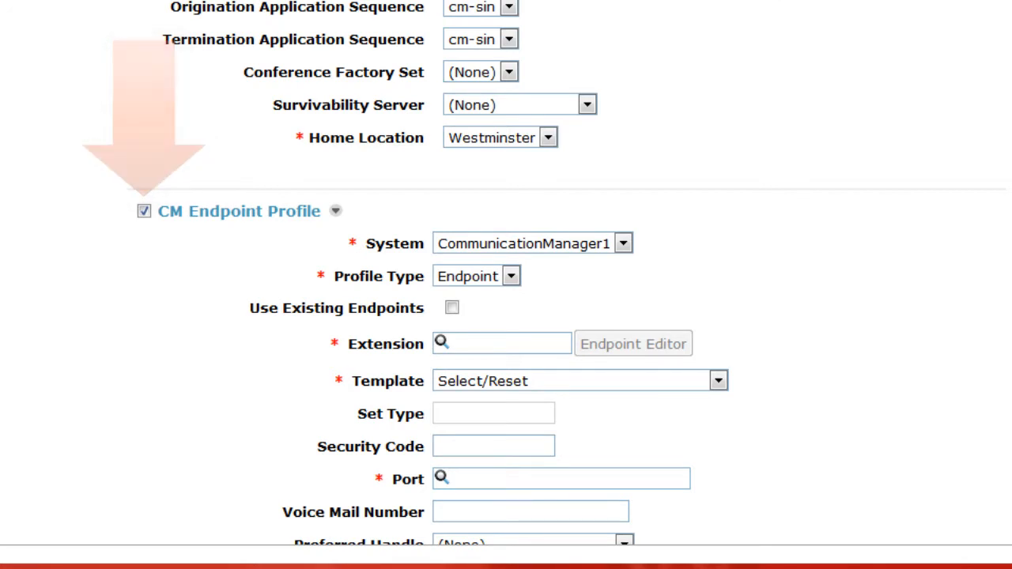
pyautogui.click(515, 344)
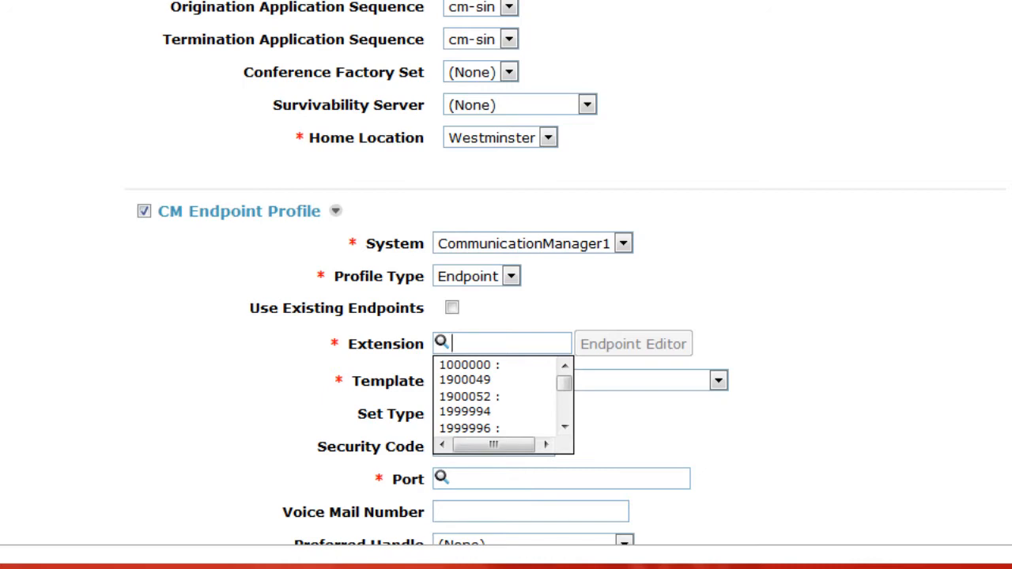
pyautogui.write('5551235')
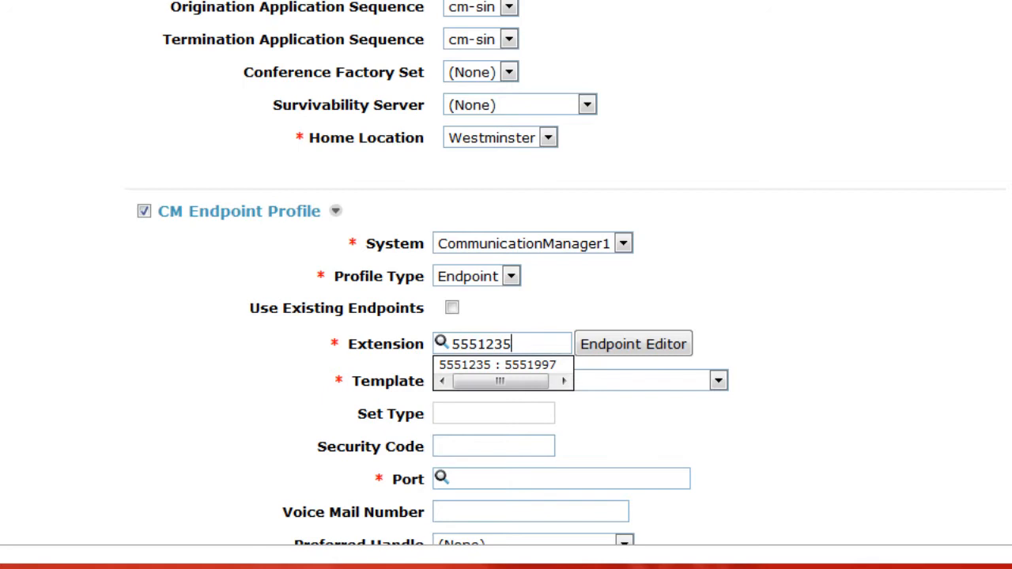
pyautogui.click(718, 381)
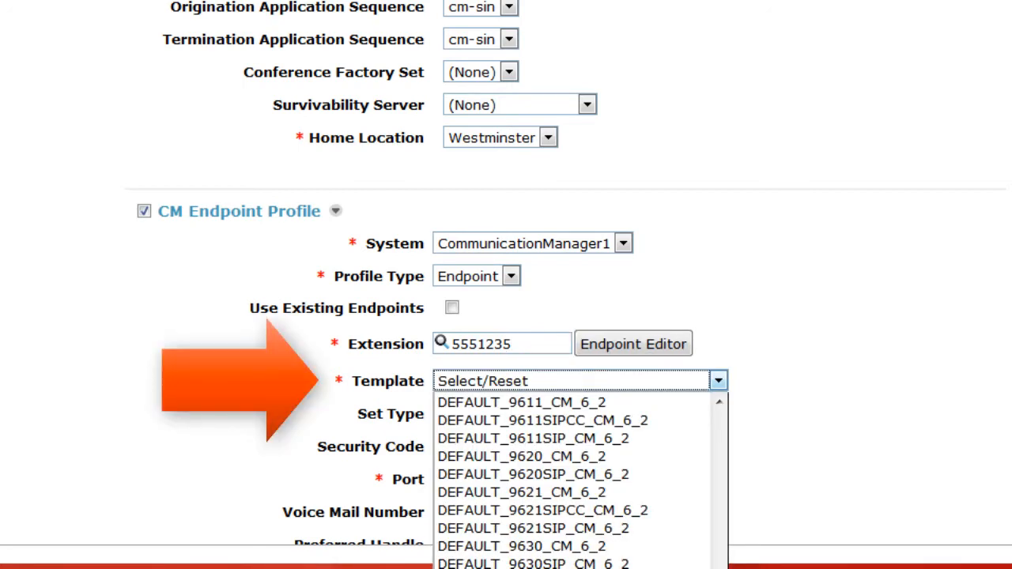
pyautogui.click(534, 567)
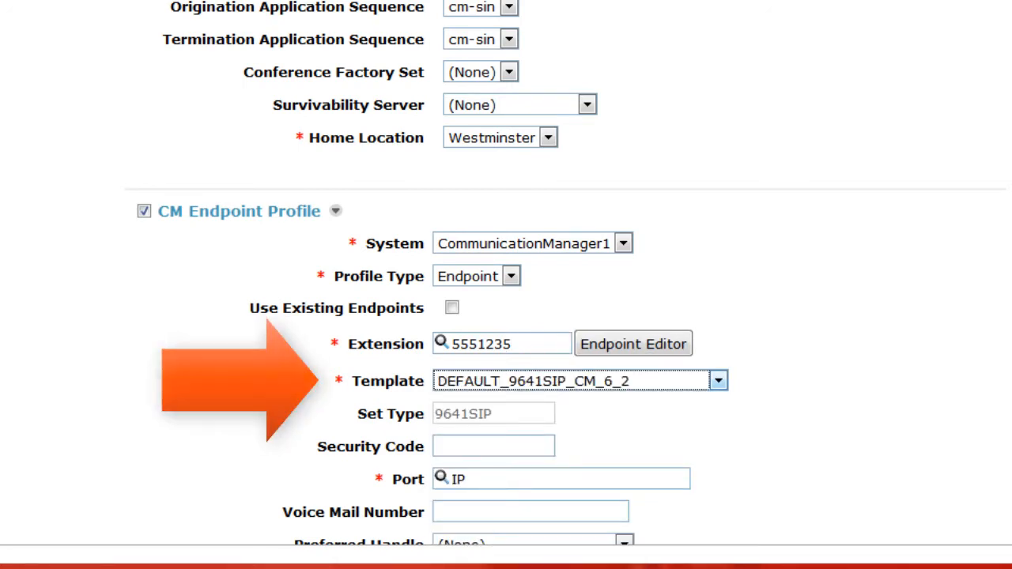
# Enable the Conferencing Profile and turn off automatic generation of participant and moderator security codes
pyautogui.scroll(-5, 506, 285)
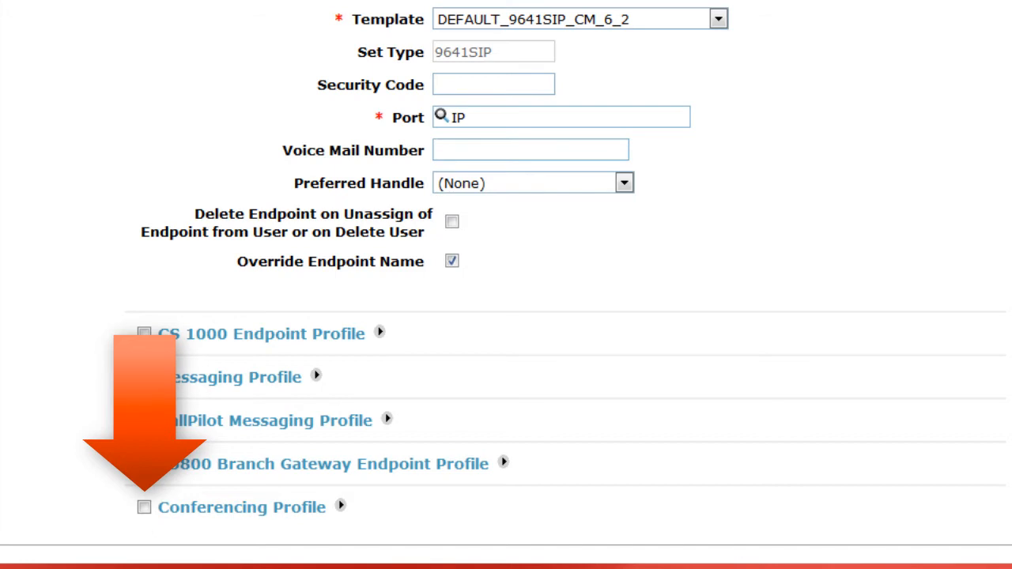
pyautogui.scroll(-2, 506, 284)
pyautogui.click(143, 386)
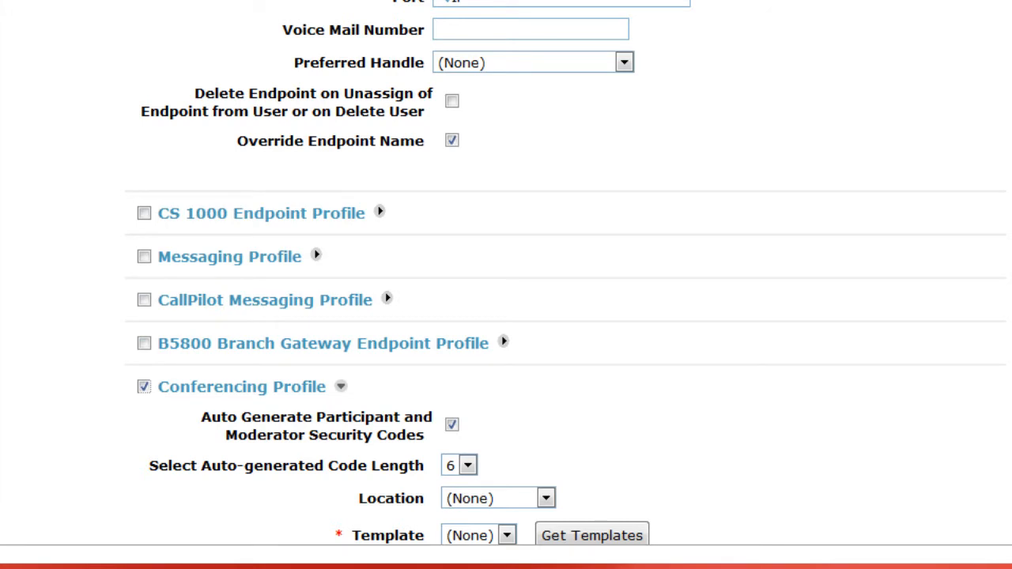
pyautogui.scroll(-5, 506, 285)
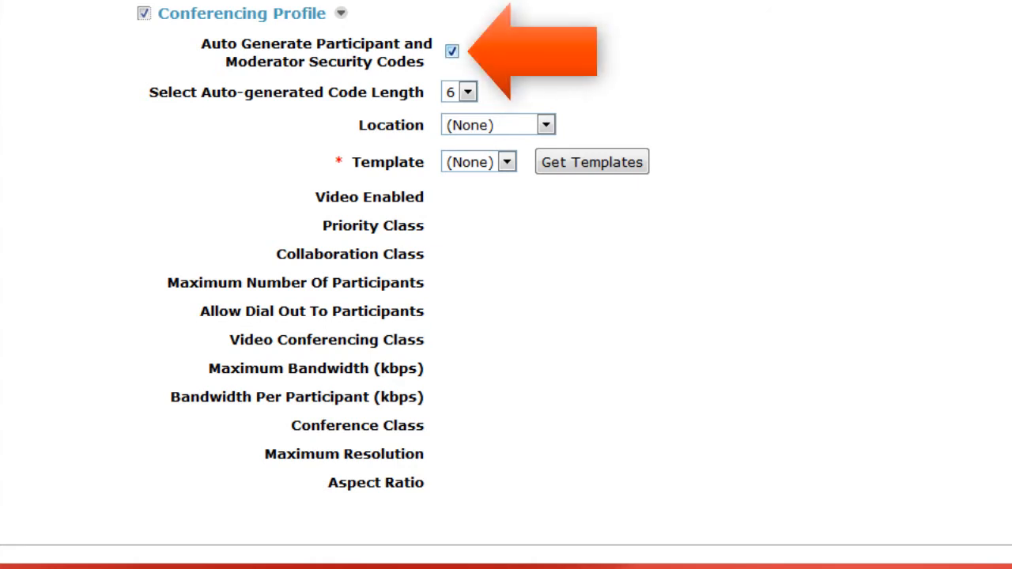
pyautogui.click(453, 52)
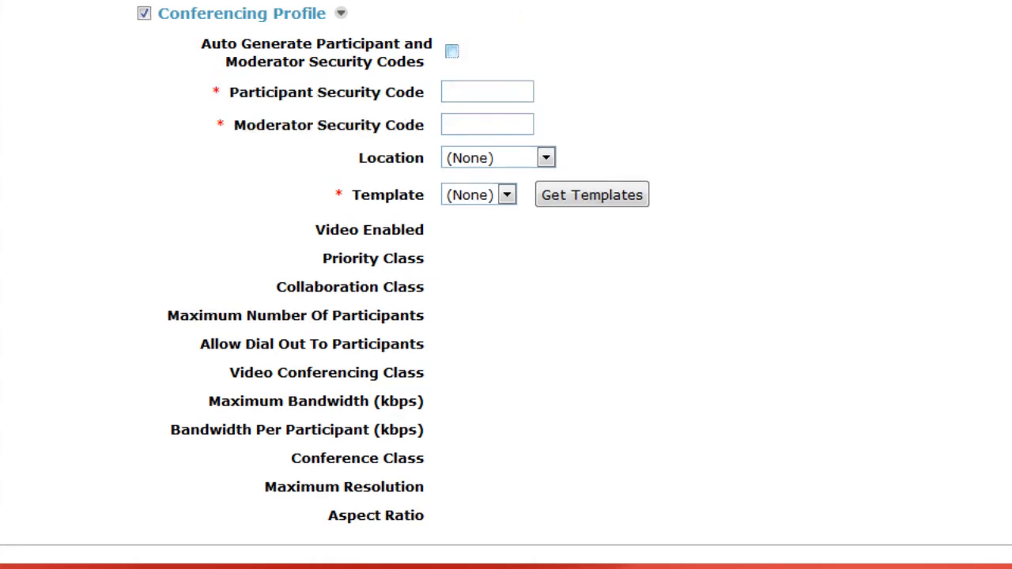
# Enter the participant security code and the moderator security code in the Conferencing Profile
pyautogui.click(486, 92)
pyautogui.write('5551235')
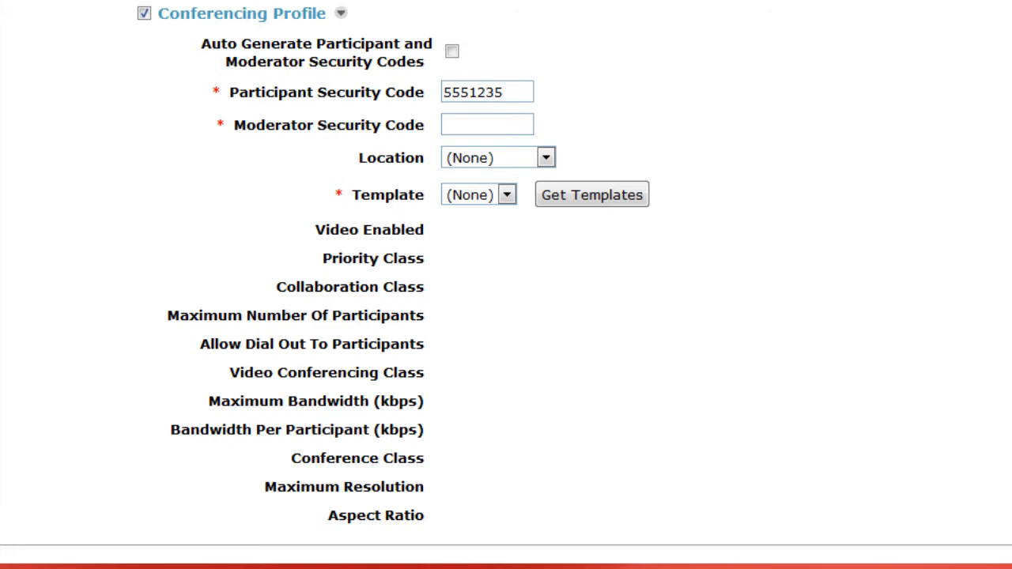
pyautogui.click(487, 124)
pyautogui.write('15551235')
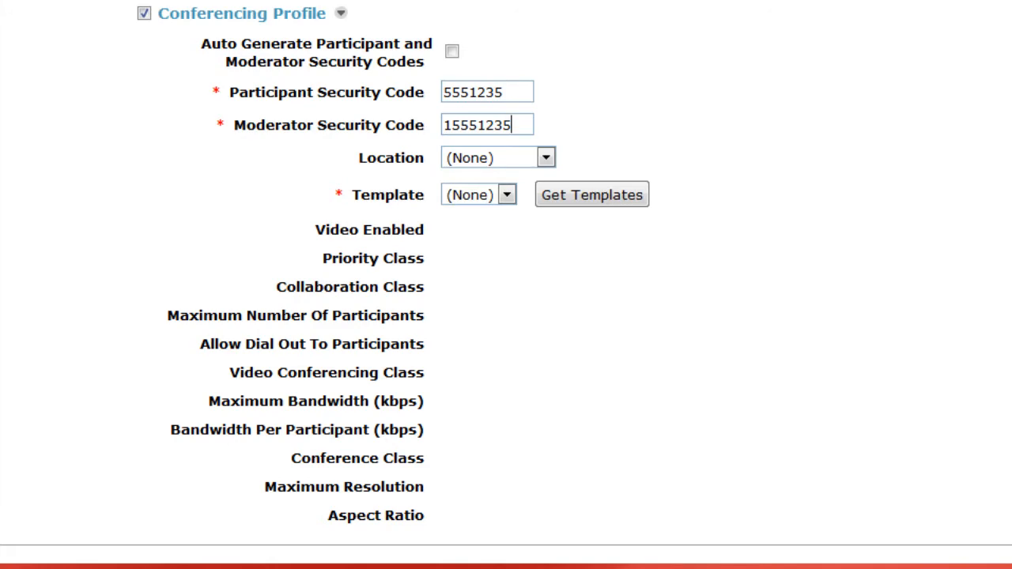
# Set the Conferencing Profile's Location to Westminster, matching the Home Location in the Session Manager Profile
pyautogui.scroll(1, 506, 285)
pyautogui.scroll(5, 506, 273)
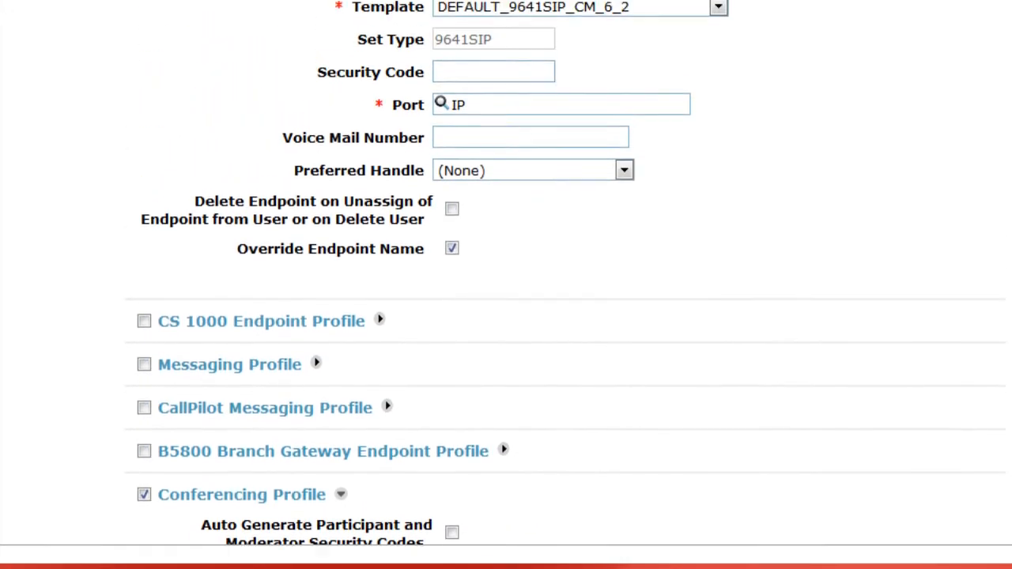
pyautogui.scroll(4, 506, 272)
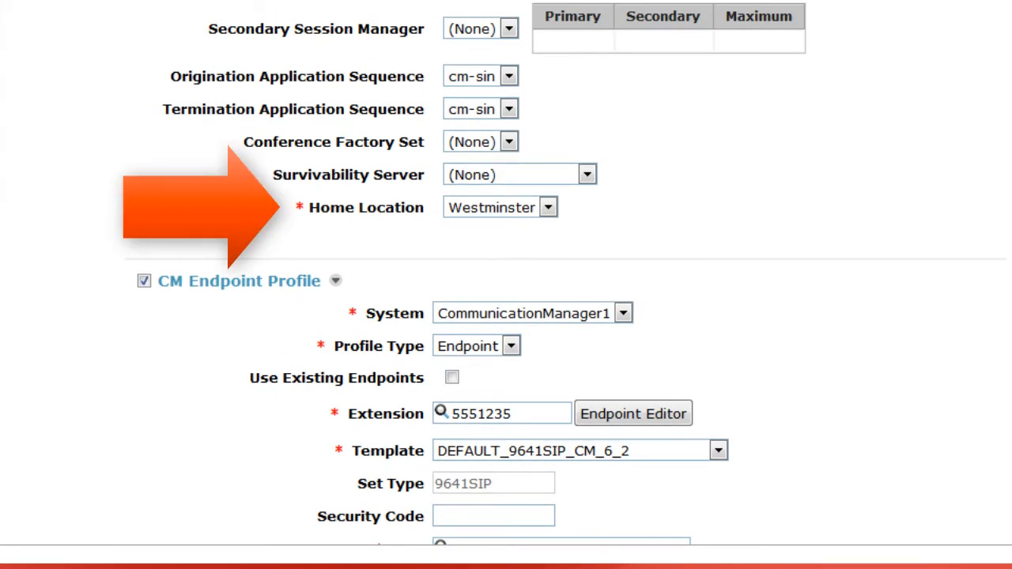
pyautogui.scroll(-15, 506, 273)
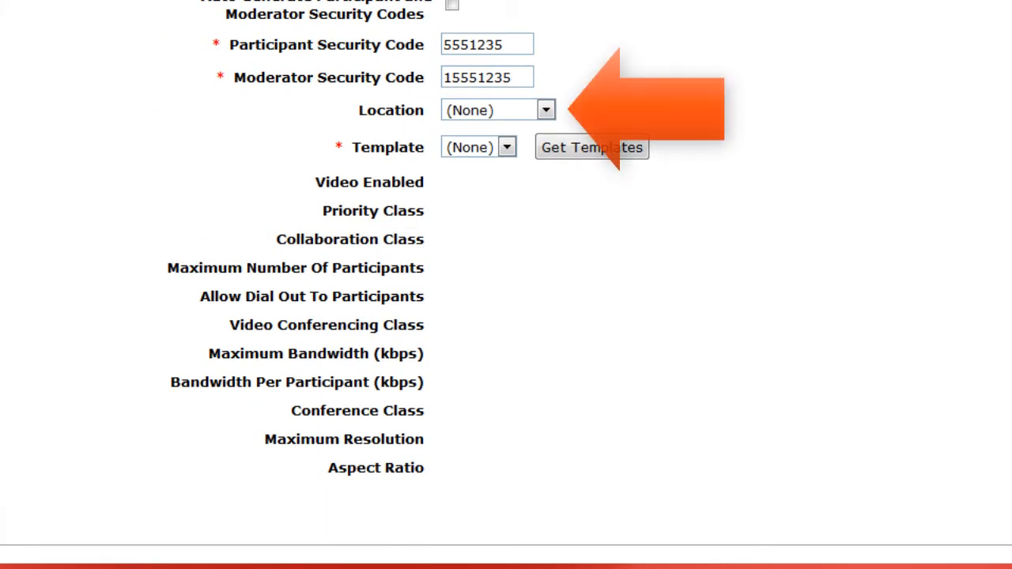
pyautogui.click(546, 110)
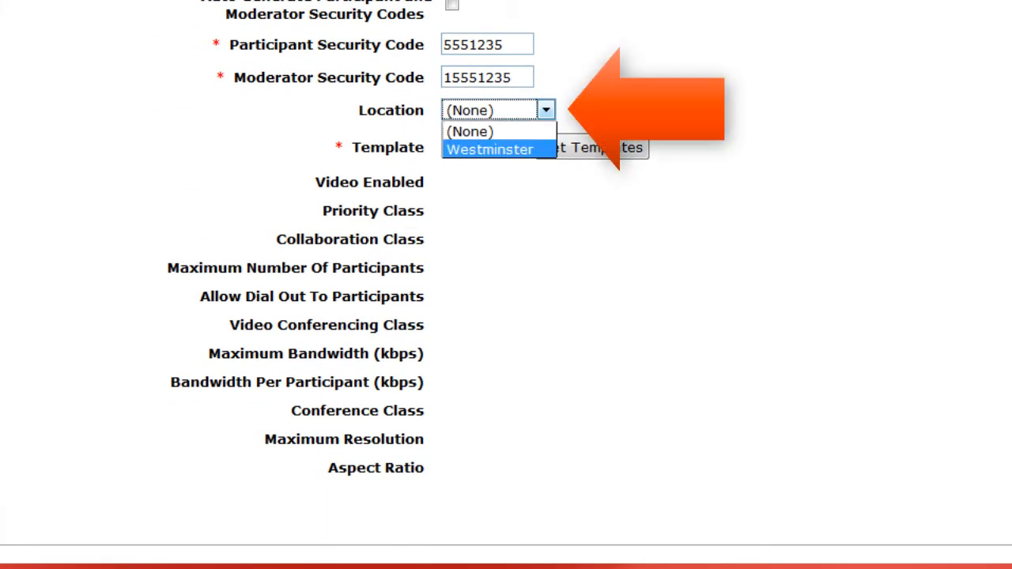
pyautogui.click(545, 149)
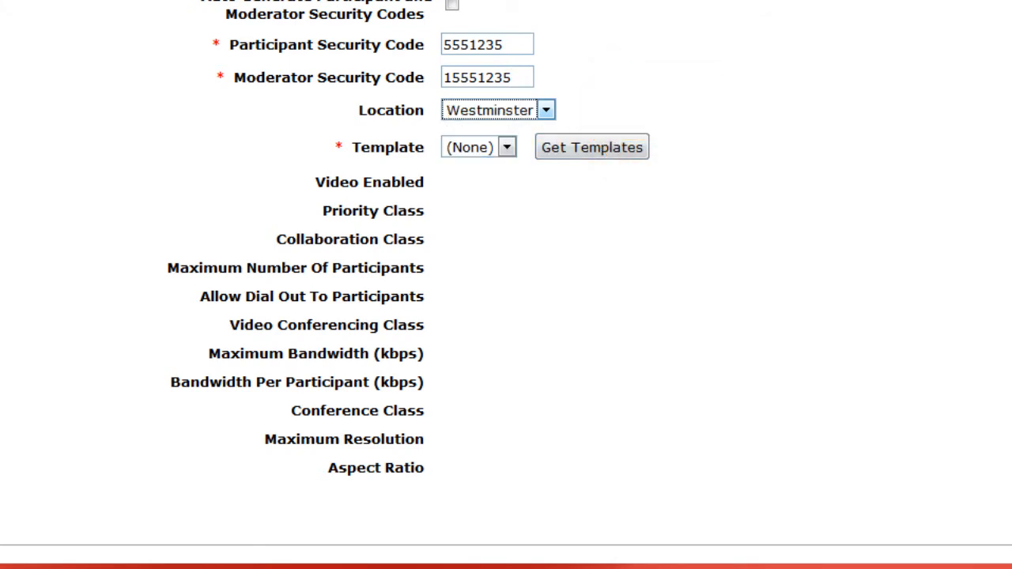
# Retrieve the conferencing templates, assign the executive template to the Conferencing Profile, and commit the new user
pyautogui.click(592, 147)
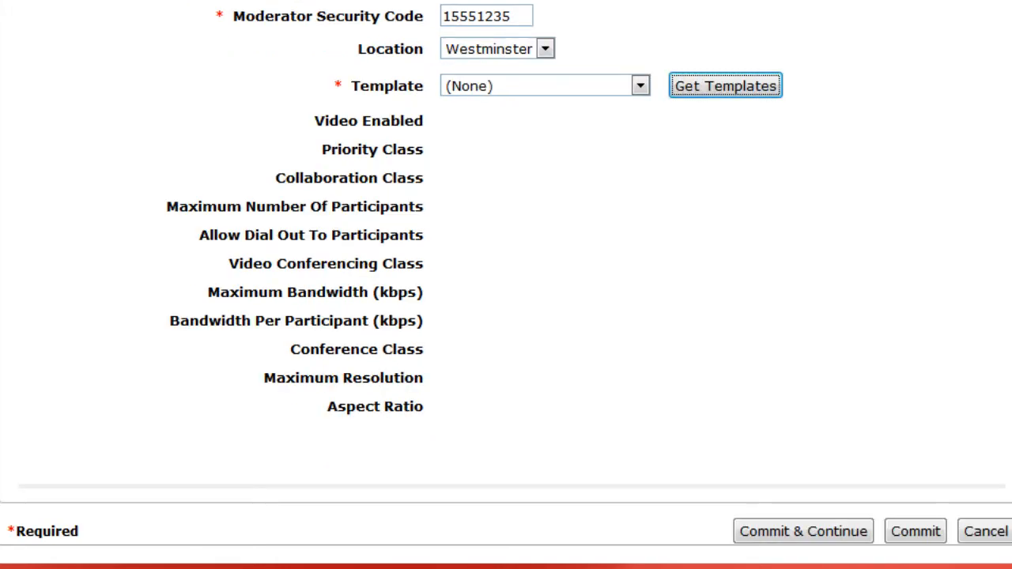
pyautogui.click(640, 85)
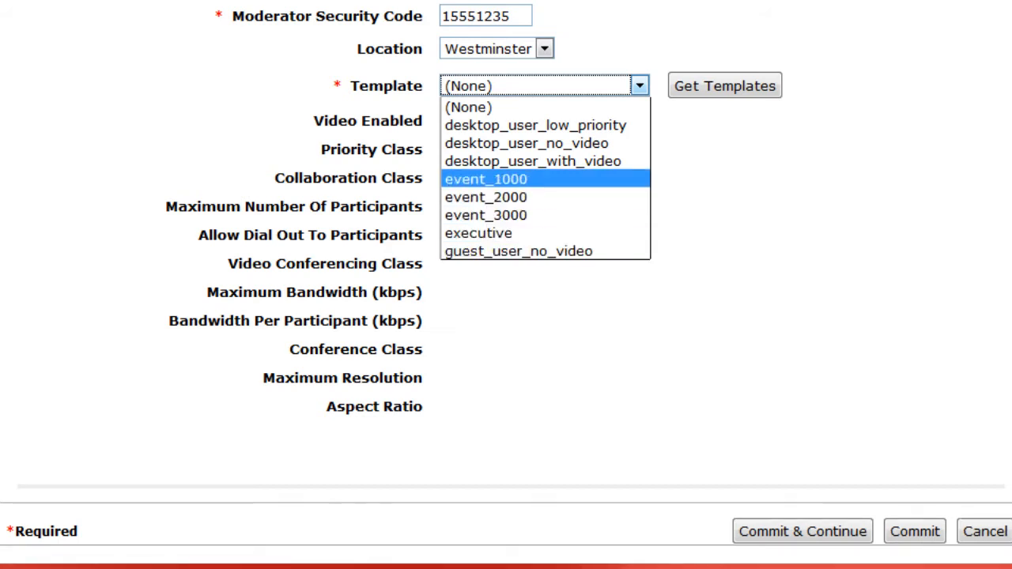
pyautogui.press('Return')
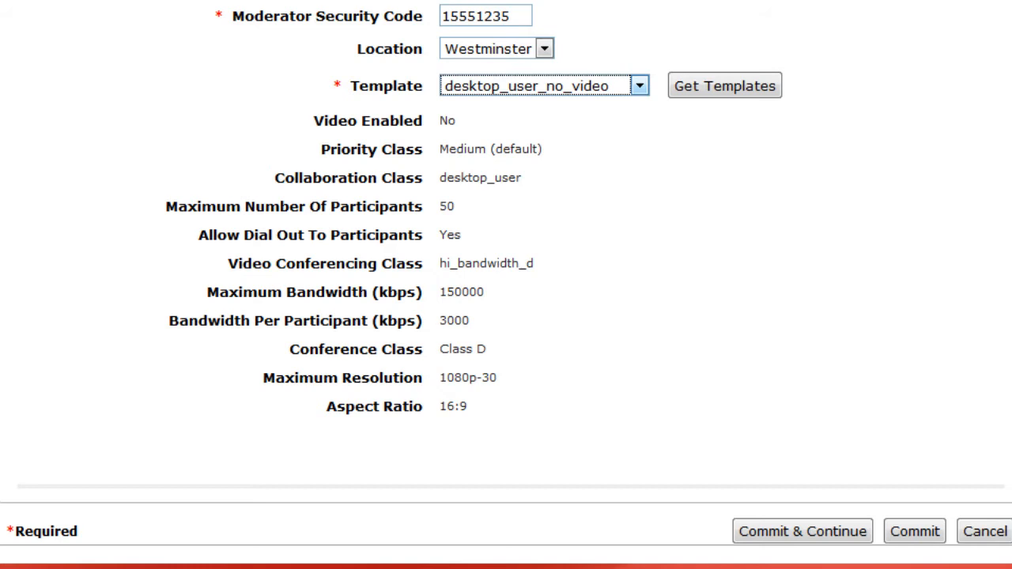
pyautogui.click(640, 85)
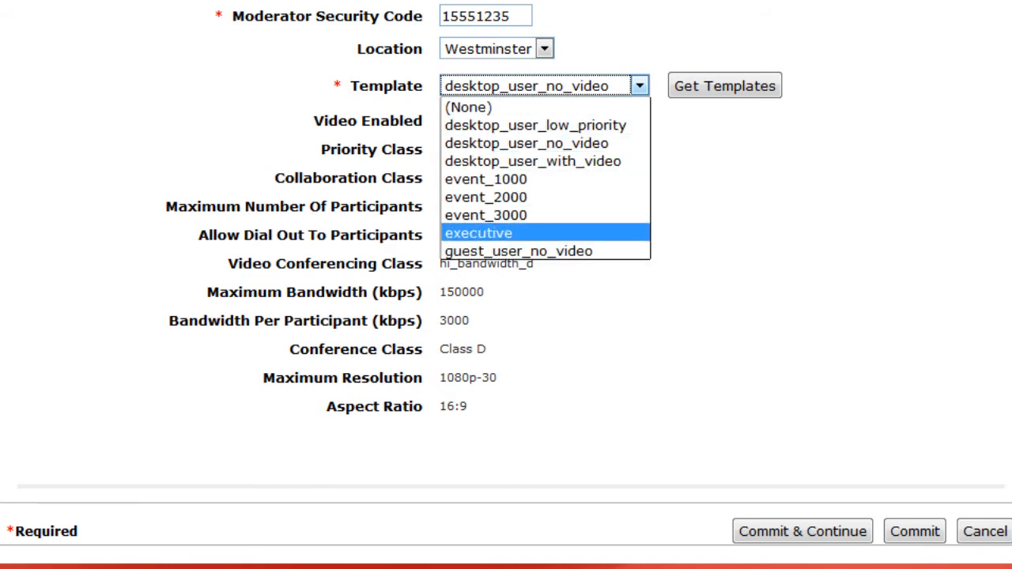
pyautogui.press('Return')
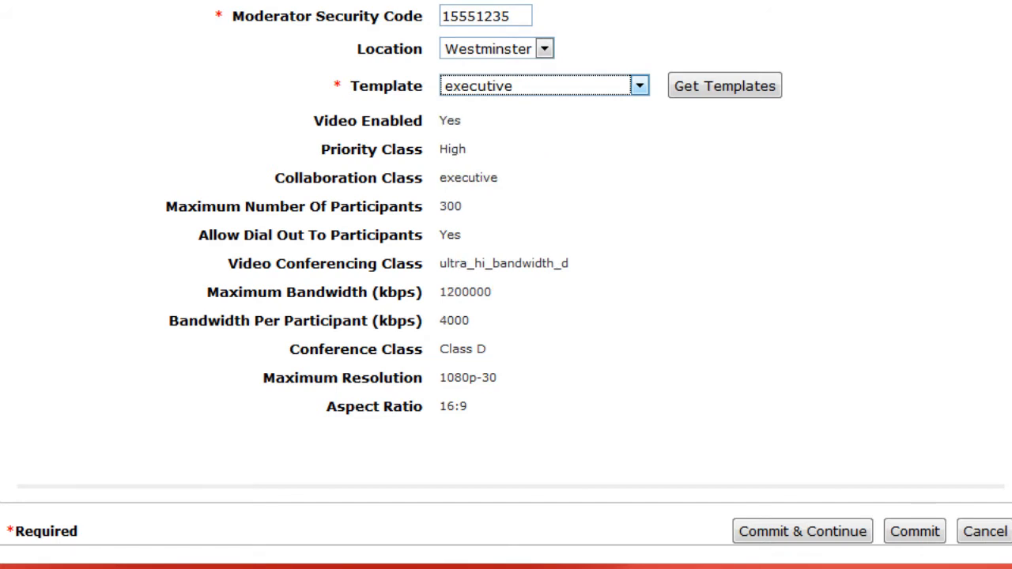
pyautogui.click(914, 532)
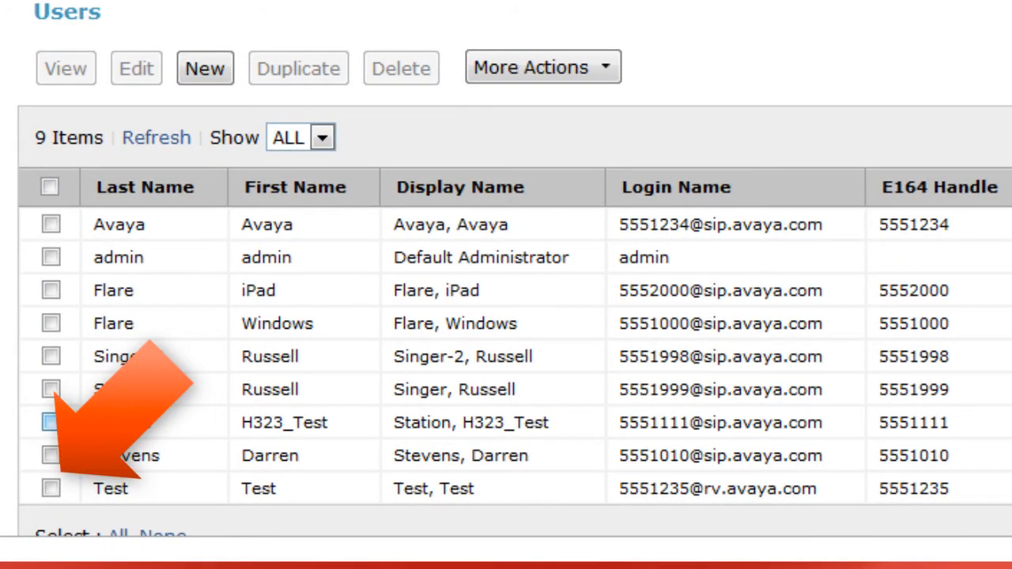
# Open the newly created Test user for editing and launch the Provisioning Client from its Conferencing Profile
pyautogui.click(51, 488)
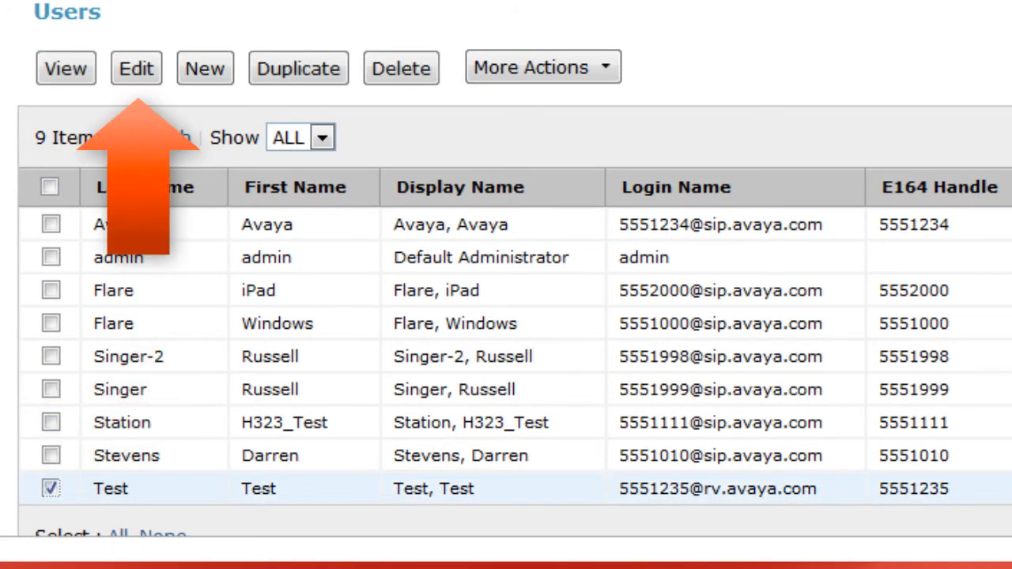
pyautogui.click(136, 68)
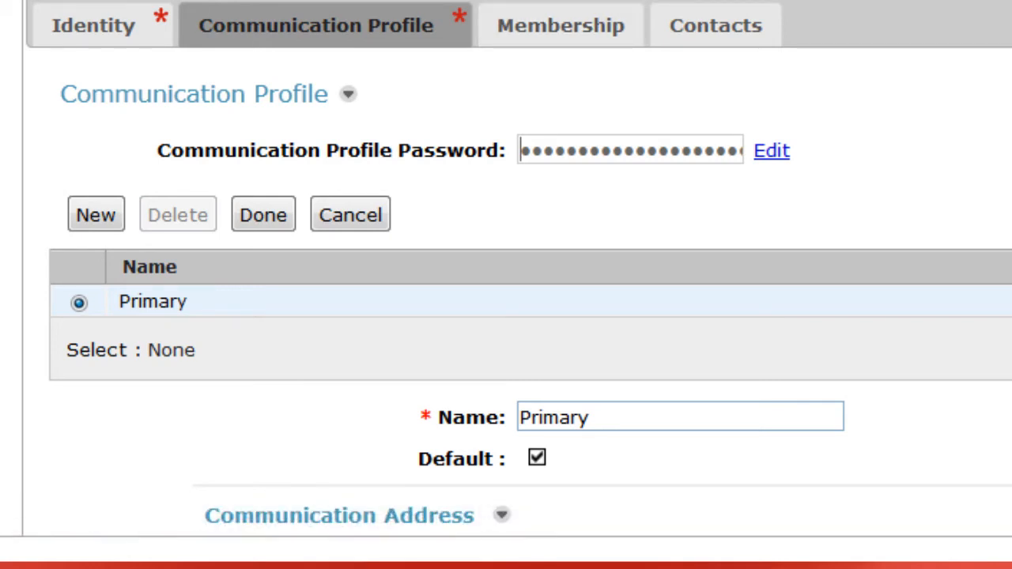
pyautogui.scroll(-20, 506, 285)
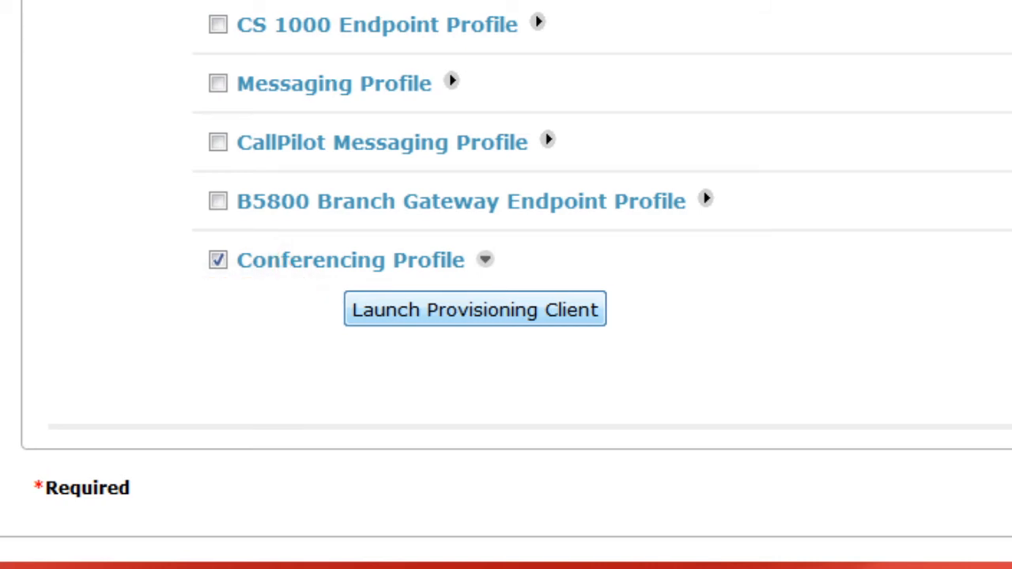
pyautogui.click(475, 309)
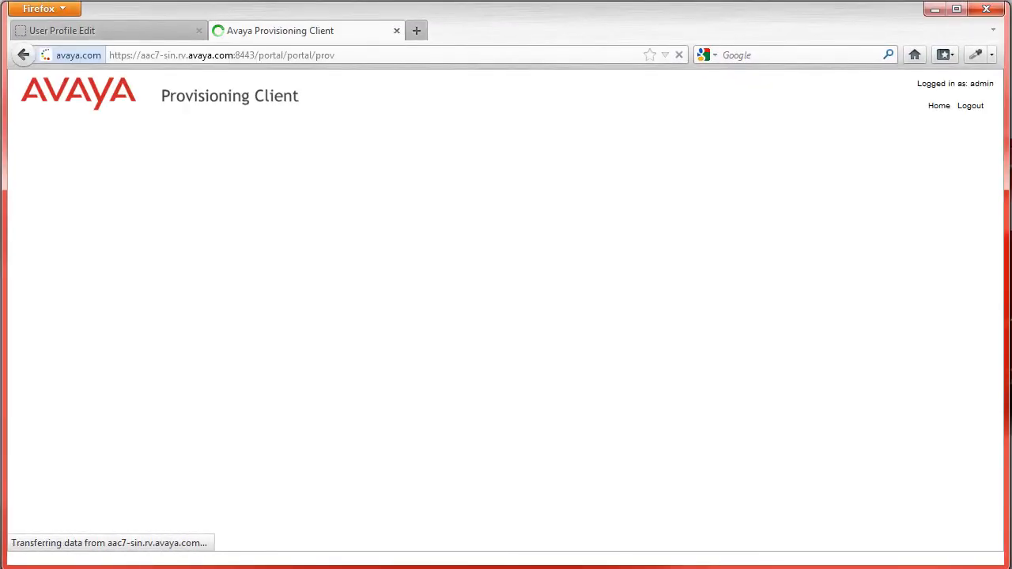
# Search for the new user in the Provisioning Client by login name, using the user's extension number
pyautogui.moveTo(180, 131)
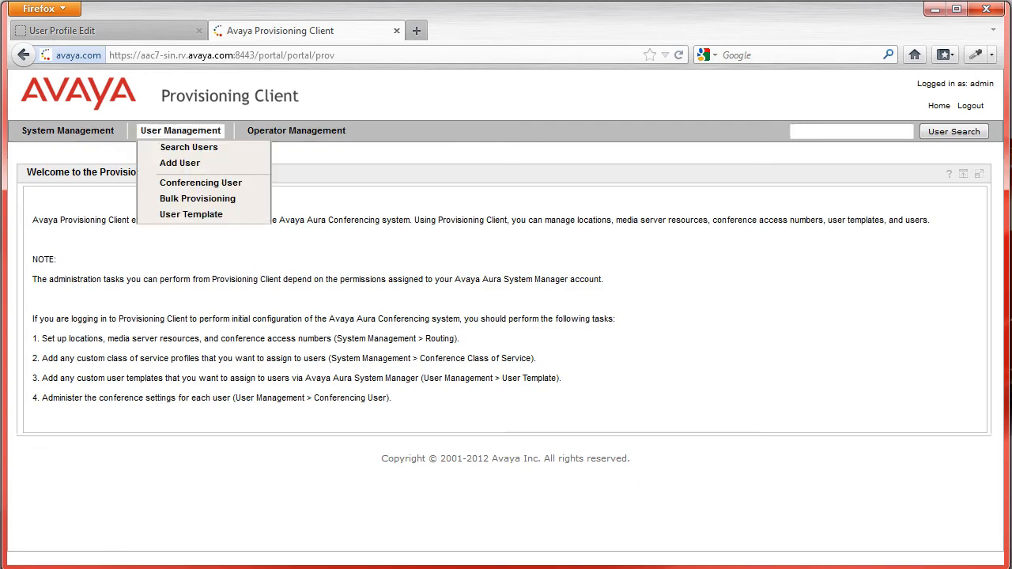
pyautogui.moveTo(68, 131)
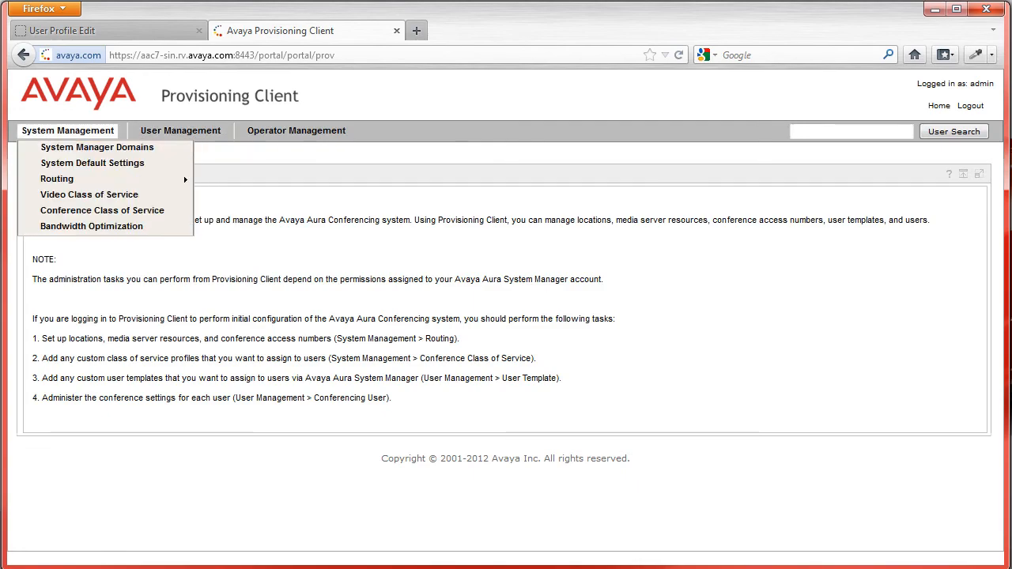
pyautogui.moveTo(180, 130)
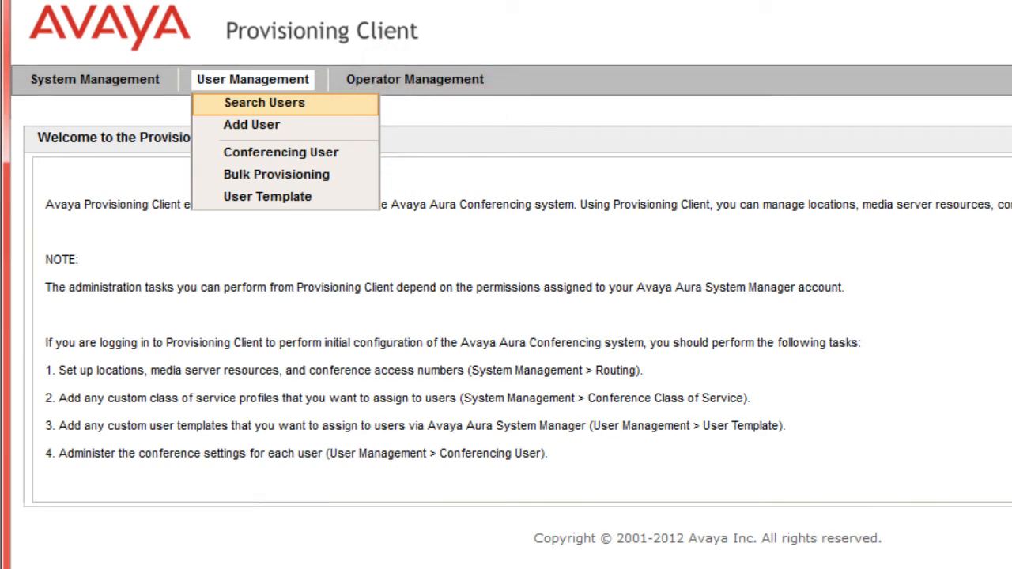
pyautogui.click(264, 102)
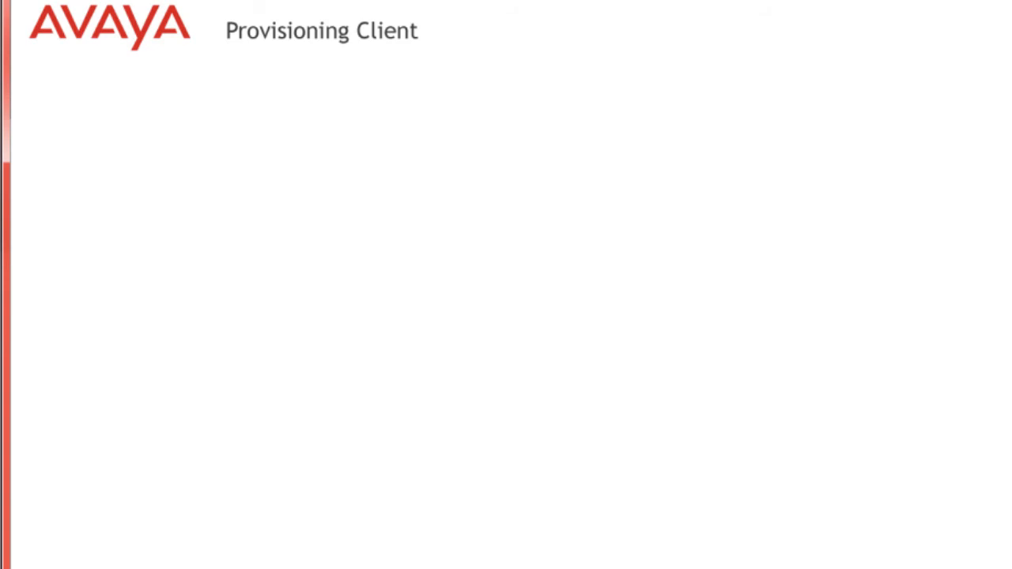
pyautogui.write('555')
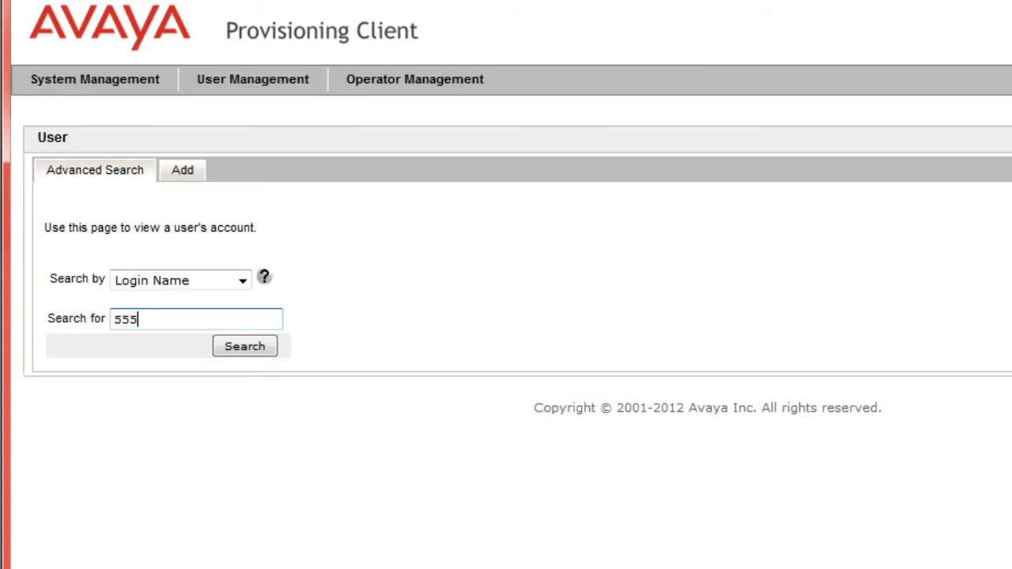
pyautogui.write('1235')
pyautogui.press('Tab')
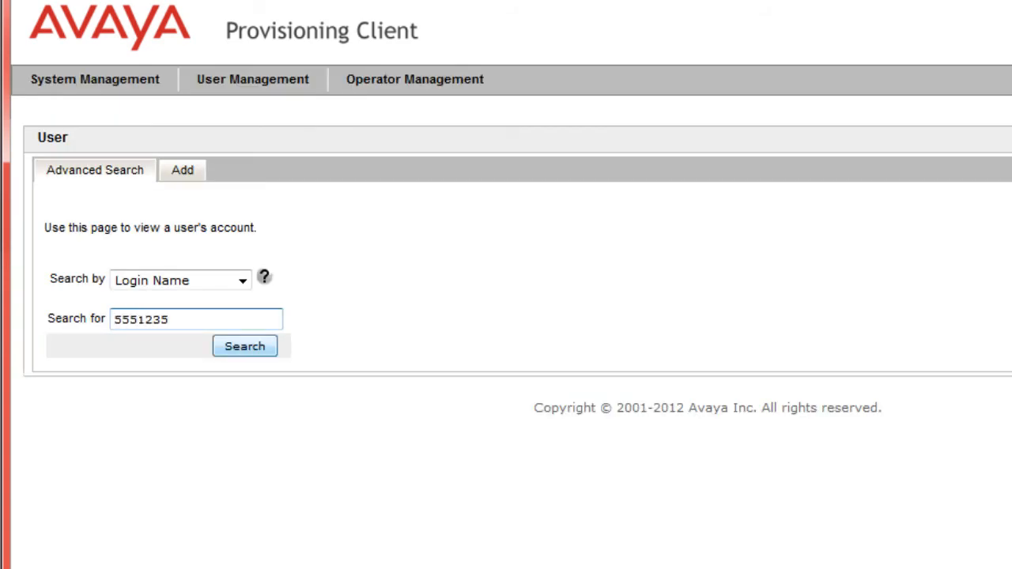
pyautogui.press('Return')
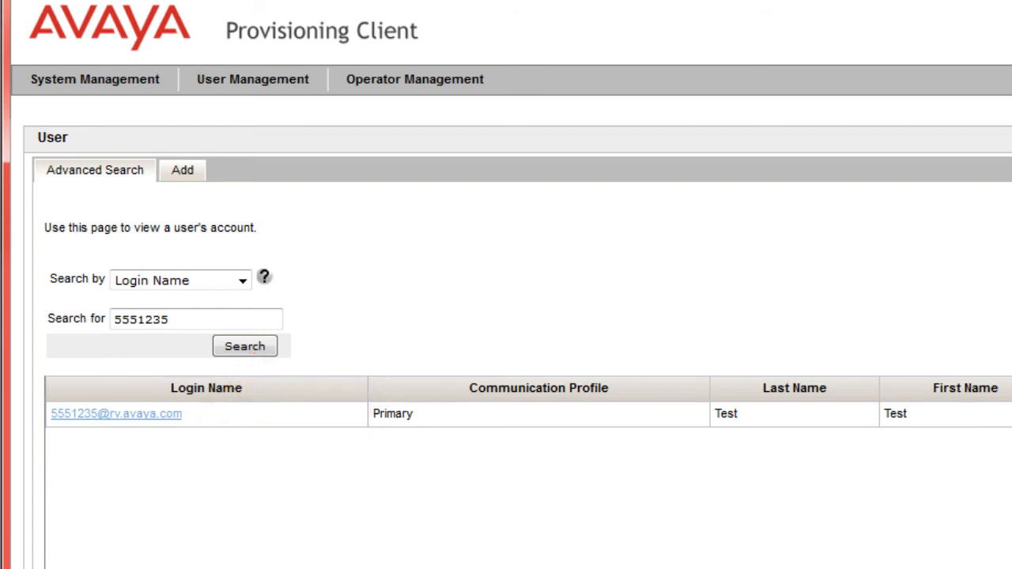
# Open the found user's conferencing settings and examine the class of service, video, priority and security code fields
pyautogui.click(116, 414)
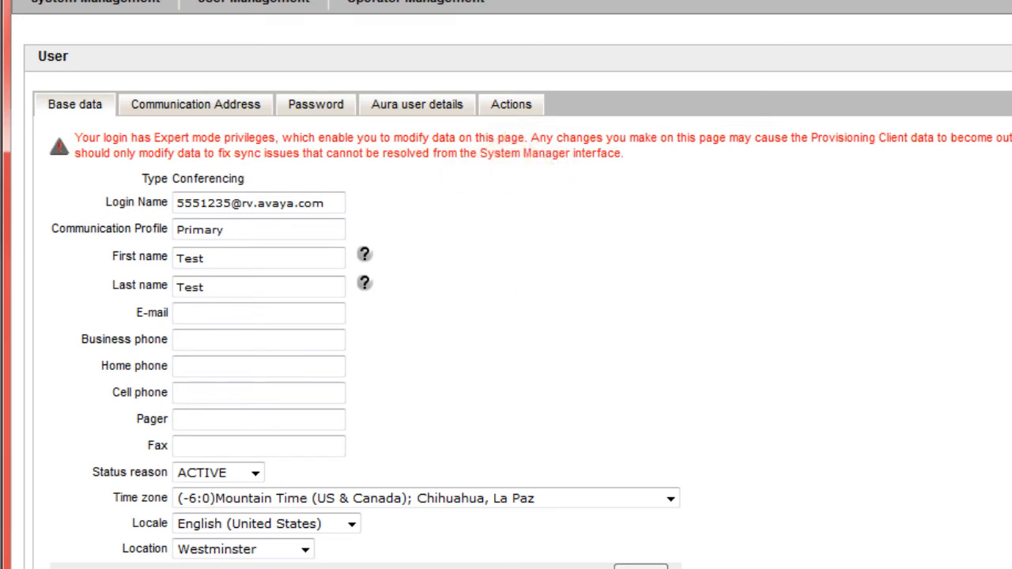
pyautogui.click(510, 105)
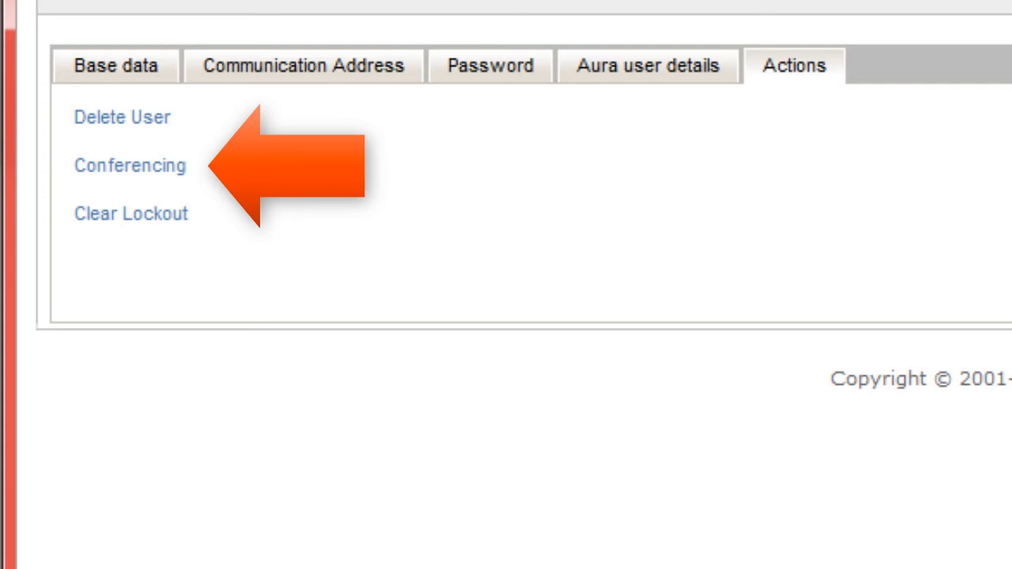
pyautogui.click(130, 166)
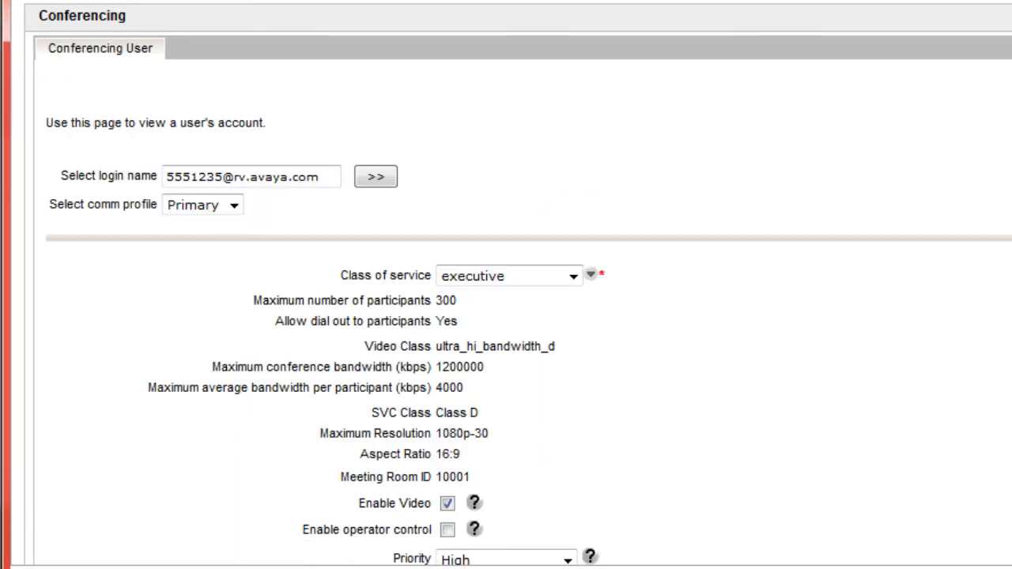
pyautogui.scroll(-3, 506, 284)
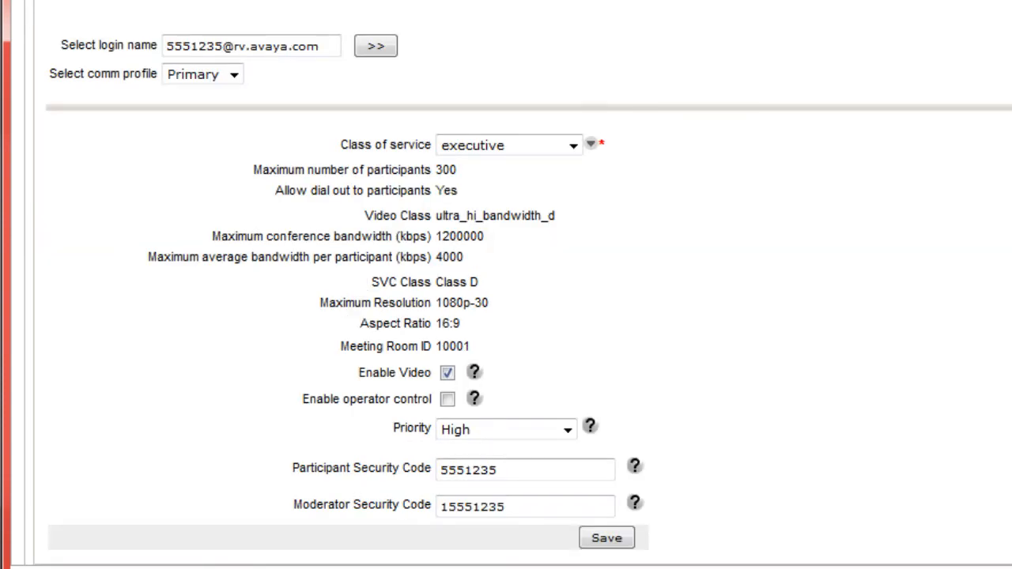